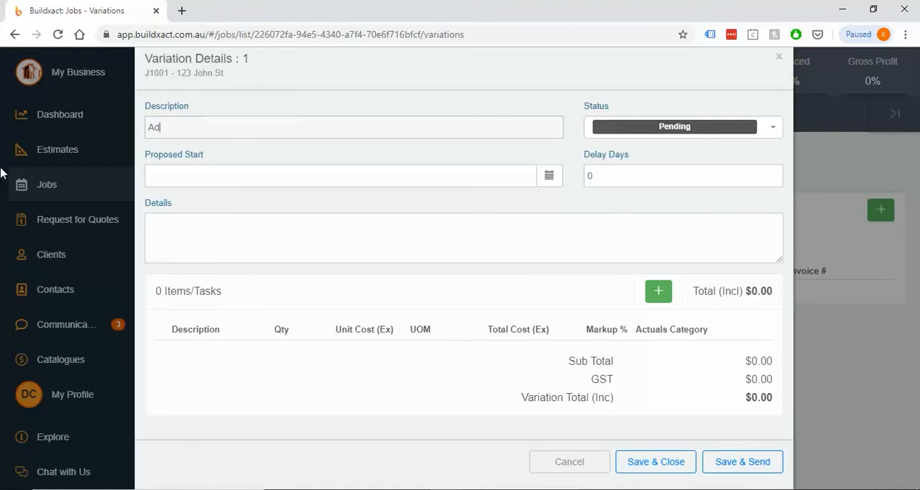
Complete the variation's description as "Additional downlights" and set its delay to 3 days
{"action": "type", "text": "l downlights"}
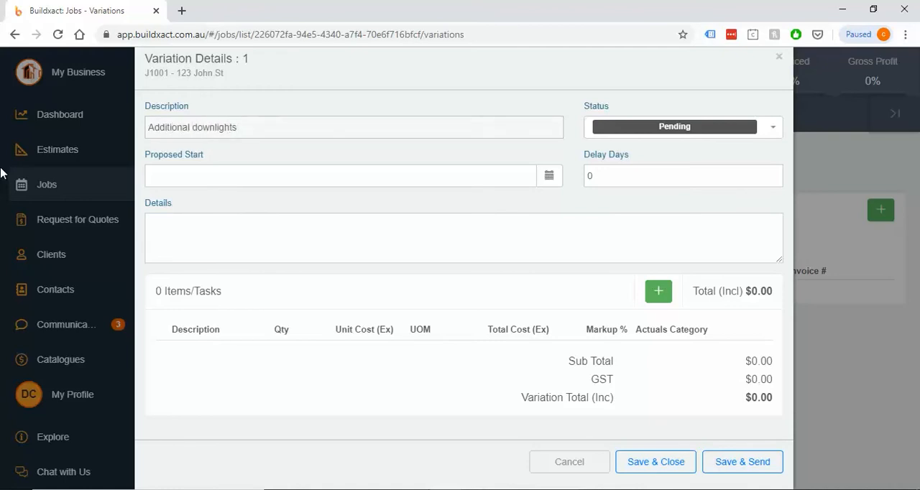
{"action": "left_click", "coordinate": [232, 178]}
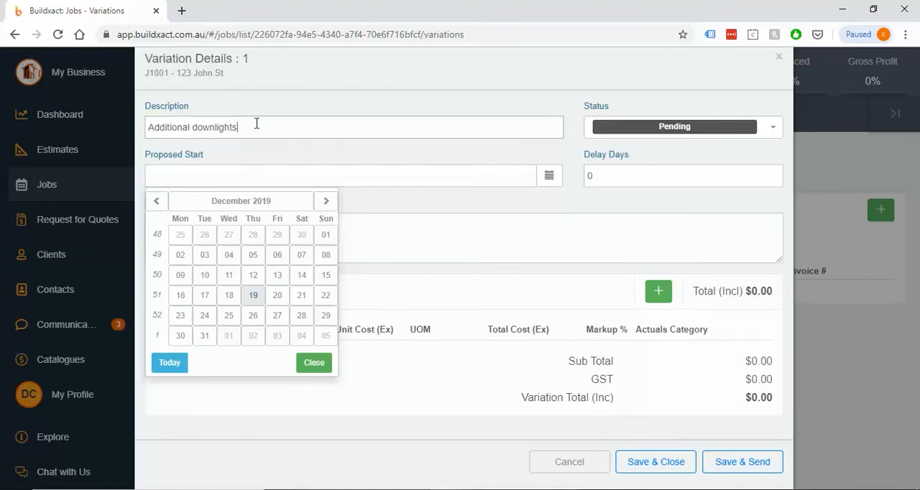
{"action": "left_click_drag", "start_coordinate": [256, 124], "coordinate": [147, 127]}
{"action": "left_click", "coordinate": [230, 182]}
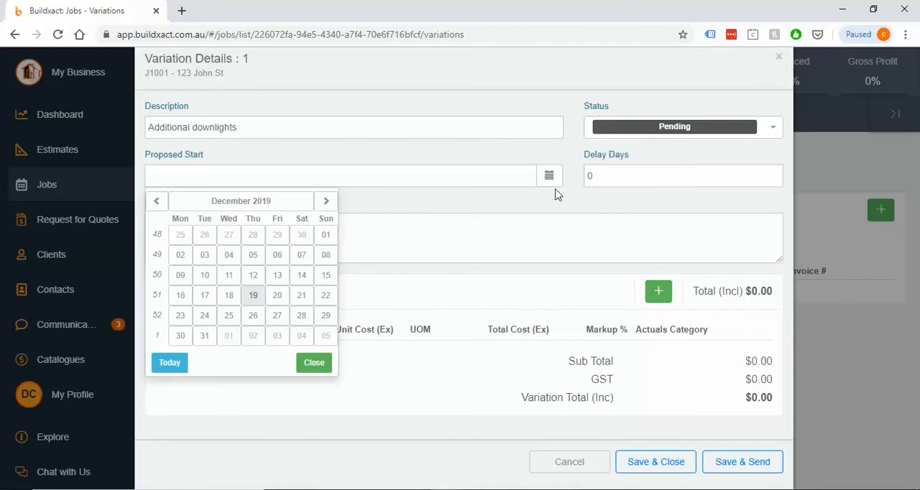
{"action": "left_click", "coordinate": [697, 174]}
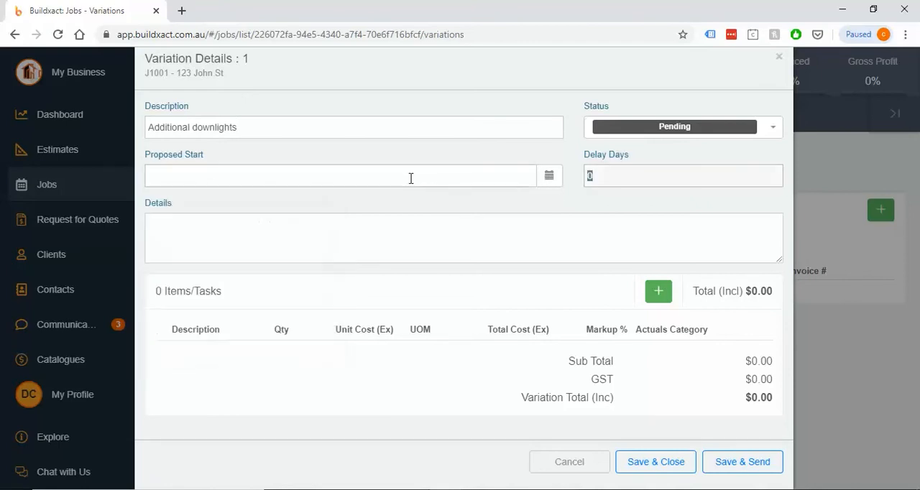
{"action": "type", "text": "3"}
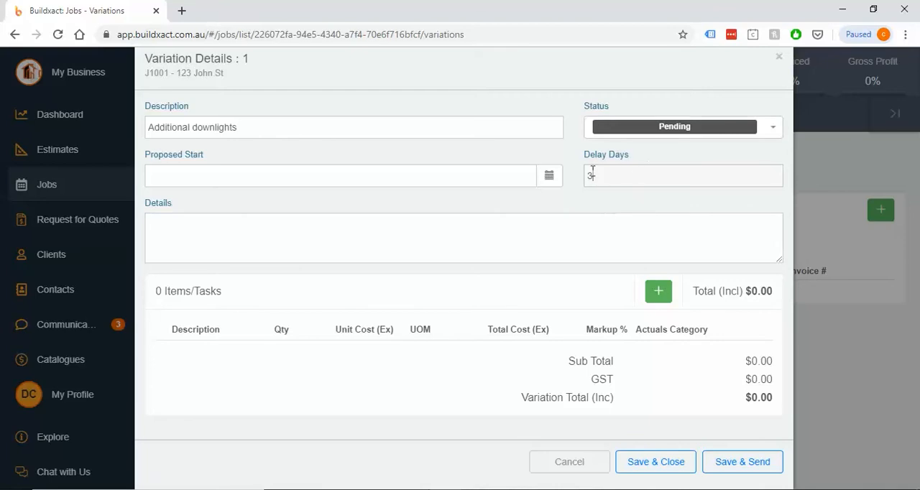
Enter "As discussed downlights in the hallway." as the variation's details
{"action": "left_click", "coordinate": [529, 245]}
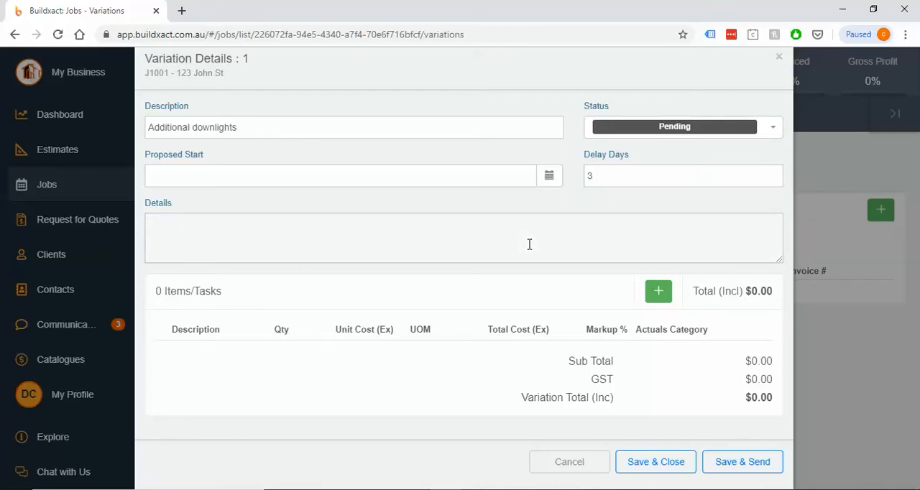
{"action": "type", "text": "As discussed downlights in the hallway."}
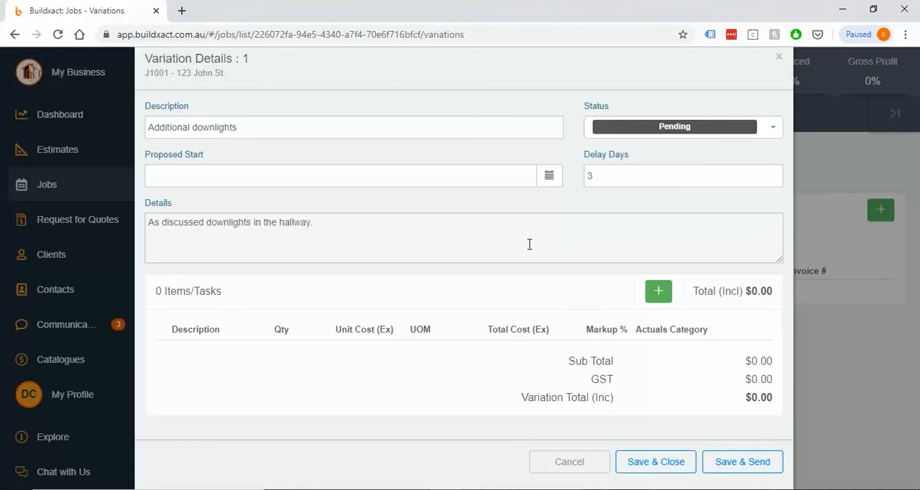
Add two items to the variation and name the first one Downlights
{"action": "left_click", "coordinate": [659, 295]}
{"action": "left_click", "coordinate": [659, 295]}
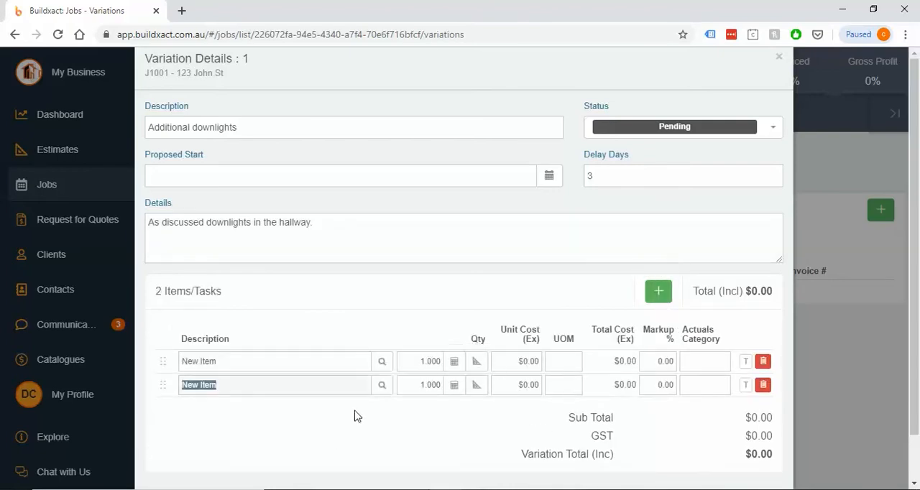
{"action": "left_click", "coordinate": [320, 367]}
{"action": "type", "text": "Do"}
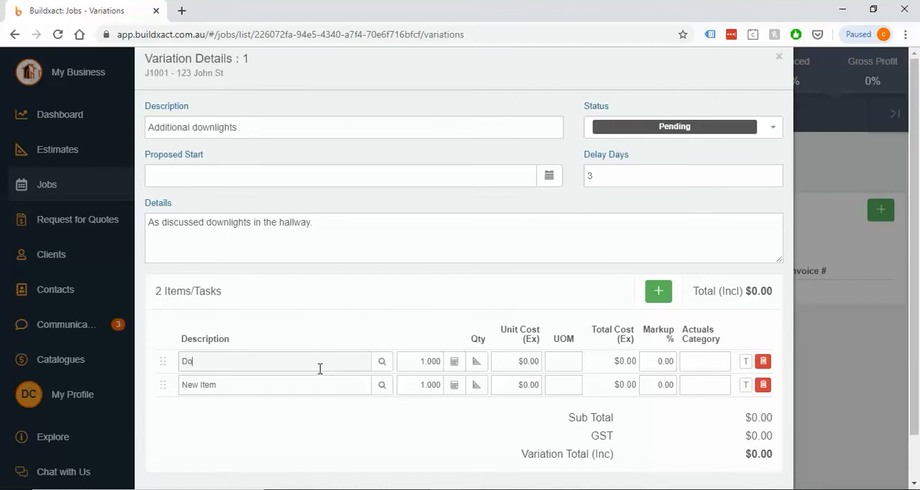
{"action": "type", "text": "wnlights"}
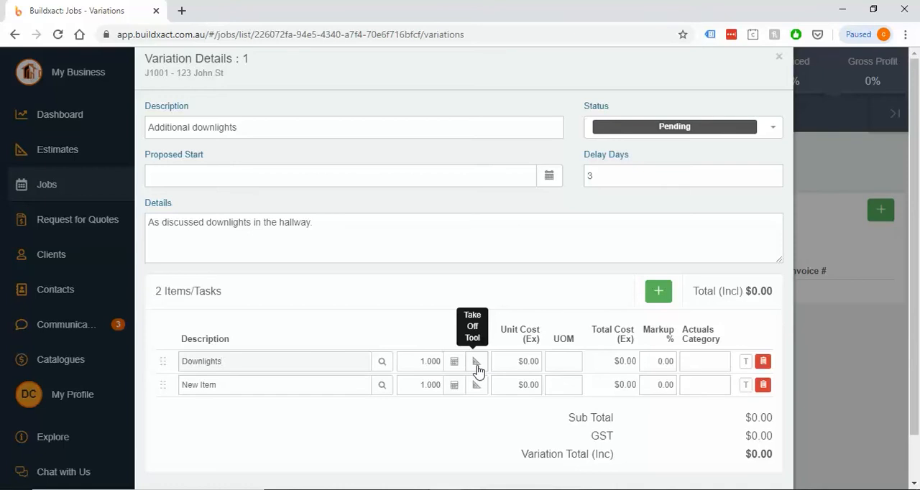
Give the Downlights item a quantity of 3, a unit cost of $50 and Ea as its unit of measure
{"action": "left_click", "coordinate": [421, 362]}
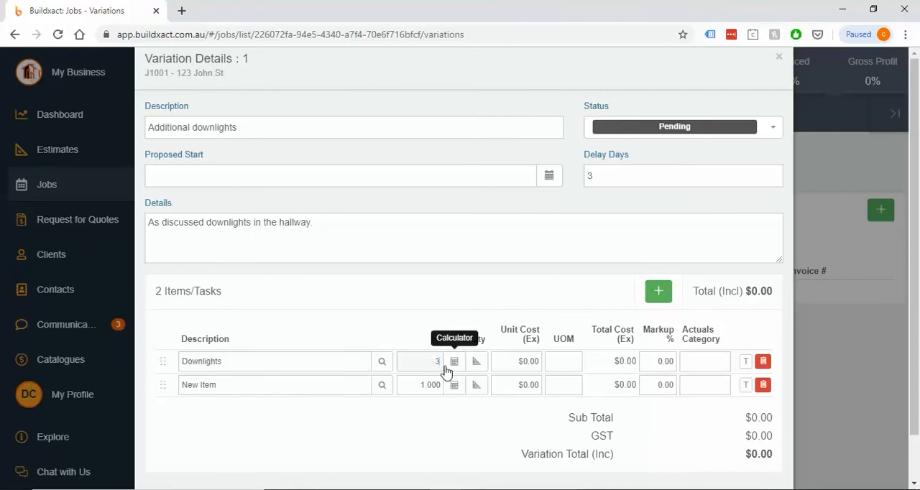
{"action": "type", "text": "3"}
{"action": "left_click", "coordinate": [515, 362]}
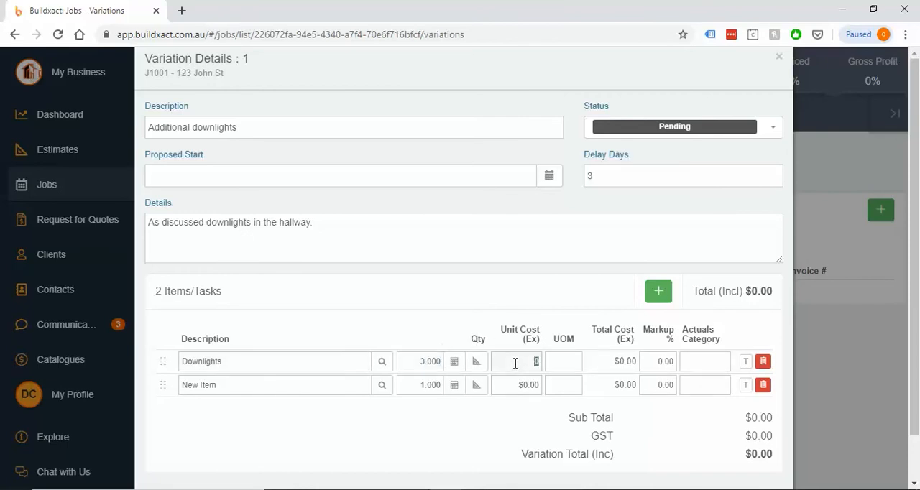
{"action": "type", "text": "50"}
{"action": "left_click", "coordinate": [560, 364]}
{"action": "type", "text": "ea"}
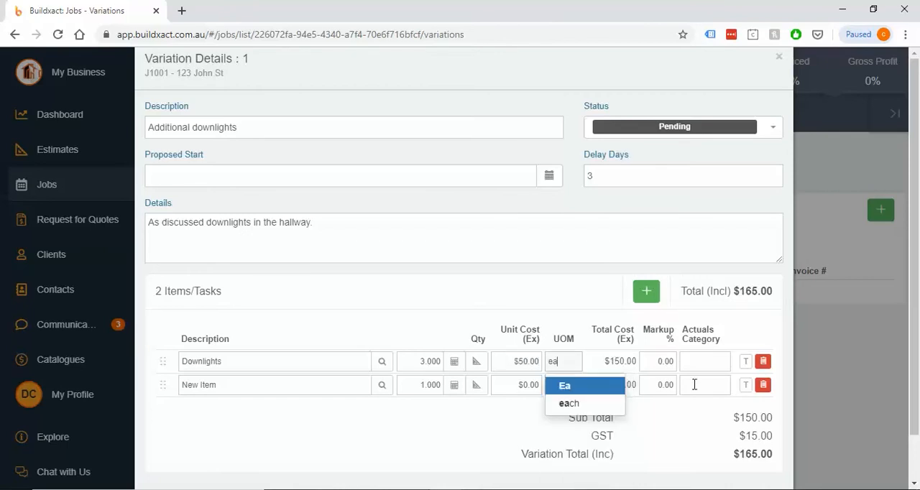
{"action": "key", "text": "Return"}
Assign the actuals category Electrical to the Downlights item and copy it to the second item
{"action": "left_click", "coordinate": [667, 362]}
{"action": "left_click", "coordinate": [710, 365]}
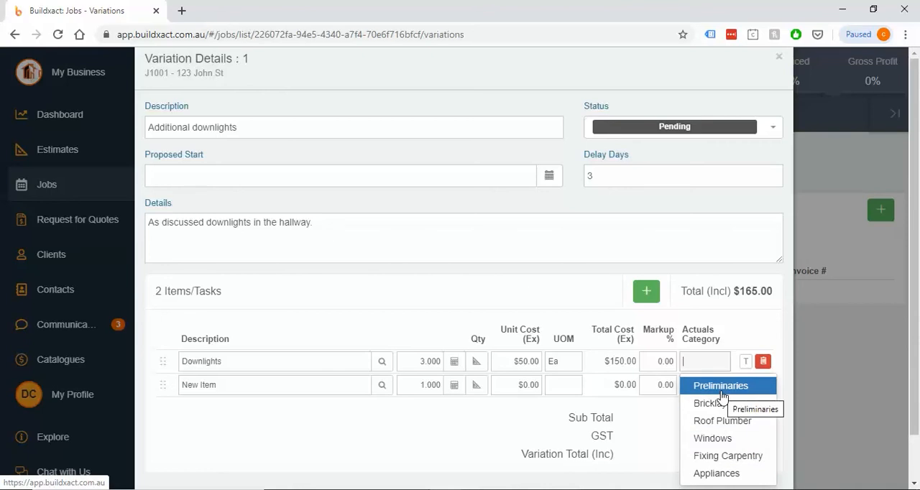
{"action": "type", "text": "Ele"}
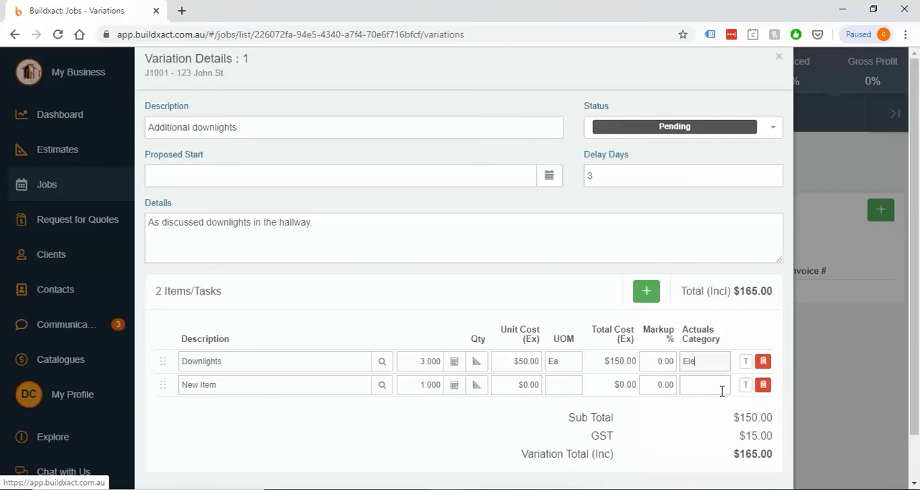
{"action": "type", "text": "ctrical"}
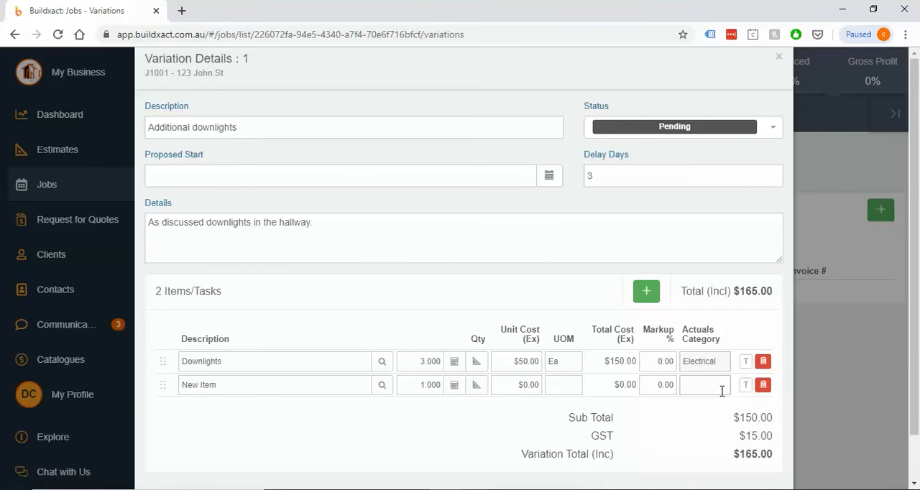
{"action": "key", "text": "ctrl+a"}
{"action": "key", "text": "ctrl+c"}
{"action": "left_click", "coordinate": [722, 391]}
{"action": "key", "text": "ctrl+v"}
Set the Downlights item's markup to 20% and check its total cost
{"action": "left_click", "coordinate": [659, 362]}
{"action": "type", "text": "20"}
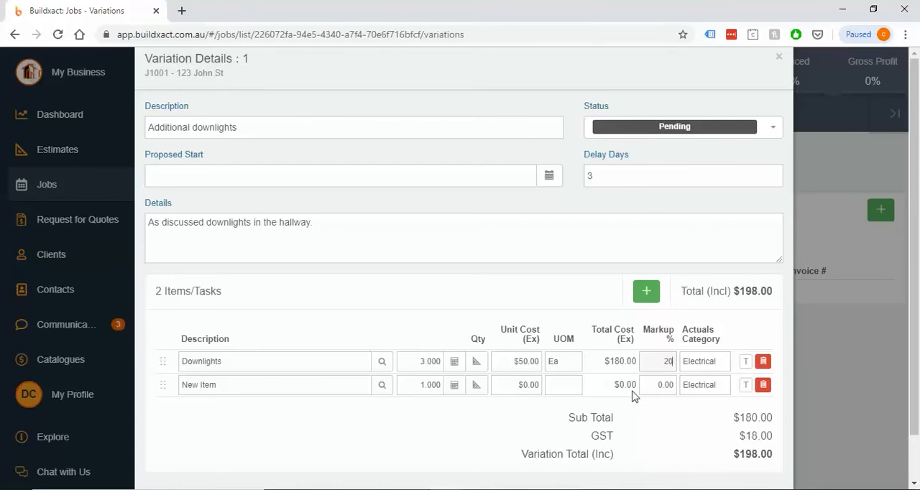
{"action": "left_click_drag", "start_coordinate": [607, 361], "coordinate": [637, 361]}
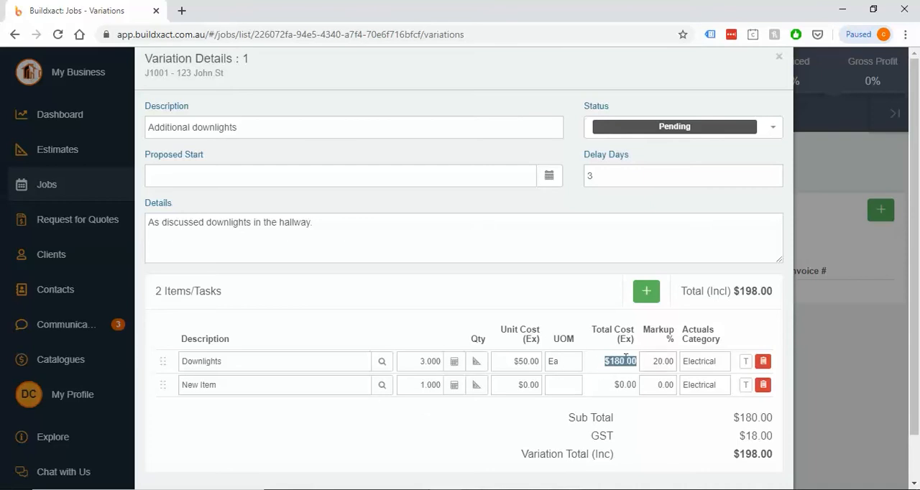
{"action": "left_click", "coordinate": [350, 417]}
Name the second item Install and set its unit cost to $400
{"action": "left_click", "coordinate": [259, 385]}
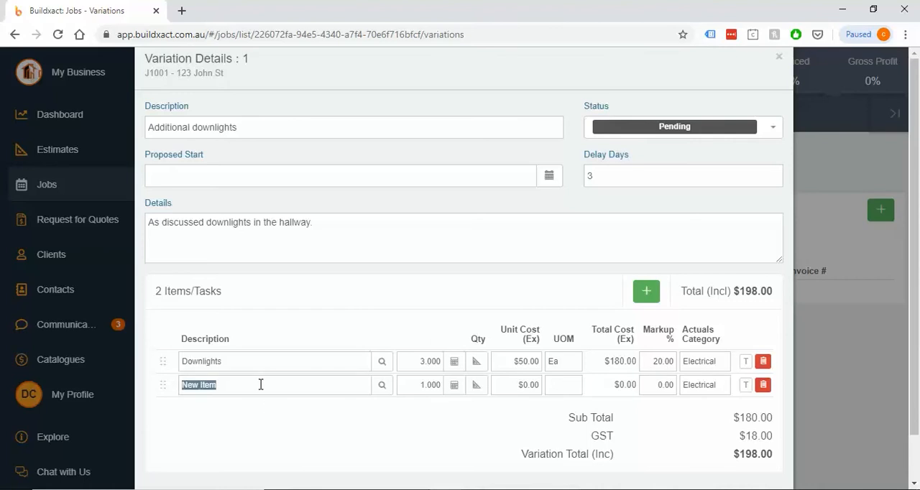
{"action": "type", "text": "Install"}
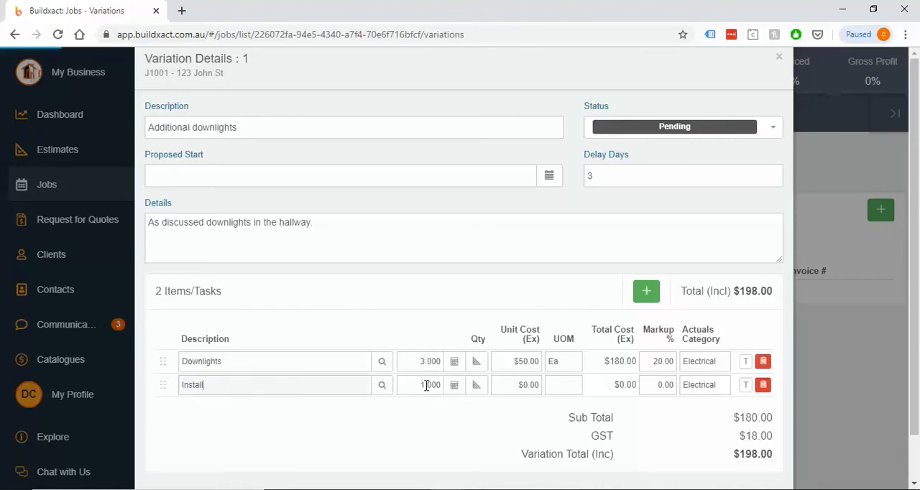
{"action": "left_click", "coordinate": [533, 385]}
{"action": "type", "text": "400"}
Set the Install item's unit of measure to Ea and its markup to 20%
{"action": "left_click", "coordinate": [556, 386]}
{"action": "type", "text": "Ea"}
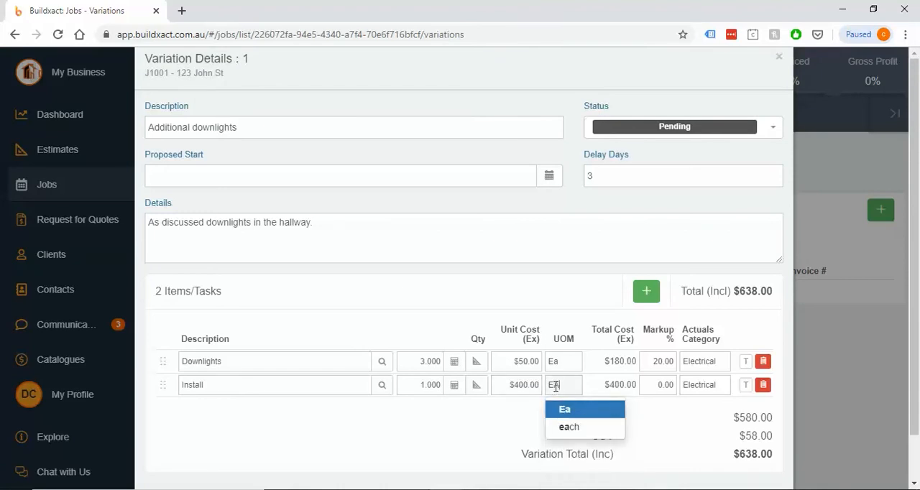
{"action": "type", "text": "d"}
{"action": "key", "text": "BackSpace"}
{"action": "key", "text": "BackSpace"}
{"action": "type", "text": "a"}
{"action": "left_click", "coordinate": [595, 410]}
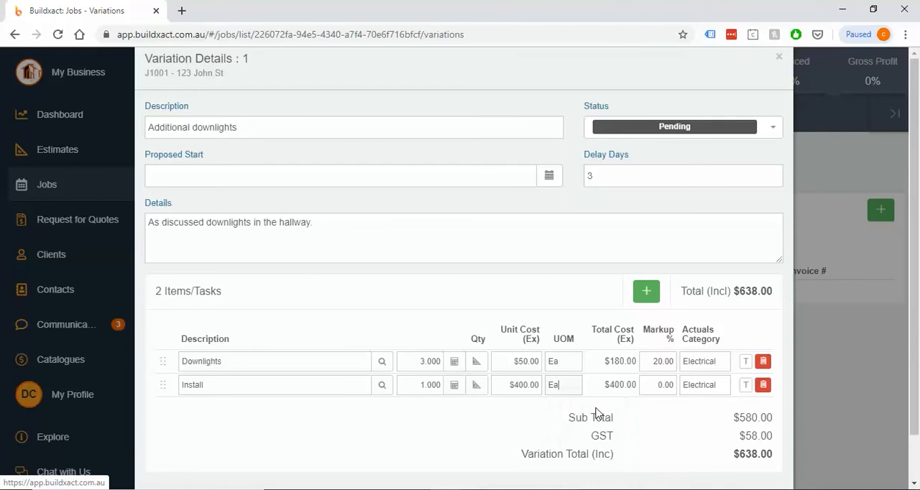
{"action": "left_click", "coordinate": [657, 385]}
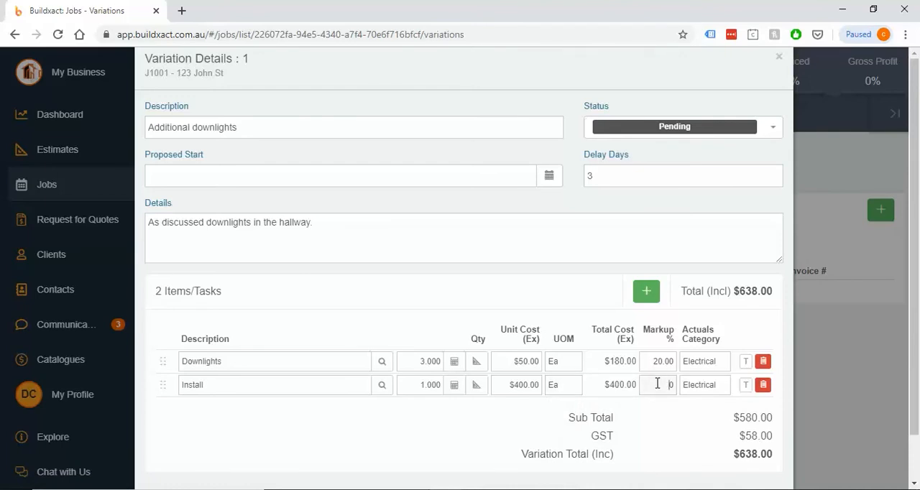
{"action": "type", "text": "20"}
{"action": "left_click", "coordinate": [657, 424]}
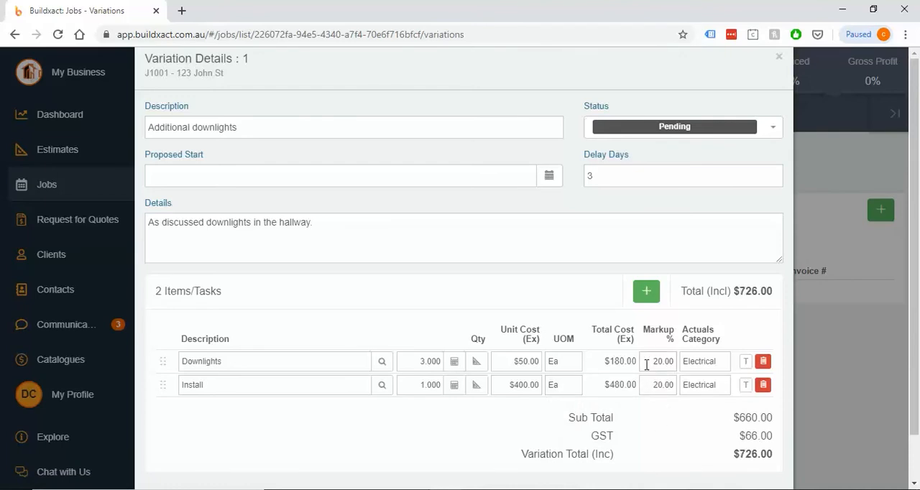
Show the Install item as a task in the job schedule, and save and close the variation
{"action": "left_click", "coordinate": [746, 385]}
{"action": "left_click", "coordinate": [745, 388]}
{"action": "scroll", "coordinate": [744, 391], "scroll_direction": "down", "scroll_amount": 1}
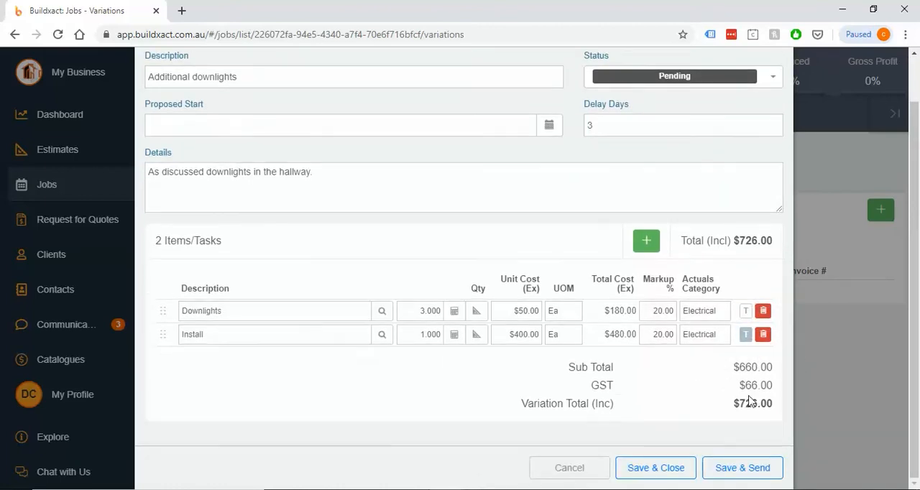
{"action": "left_click", "coordinate": [675, 473]}
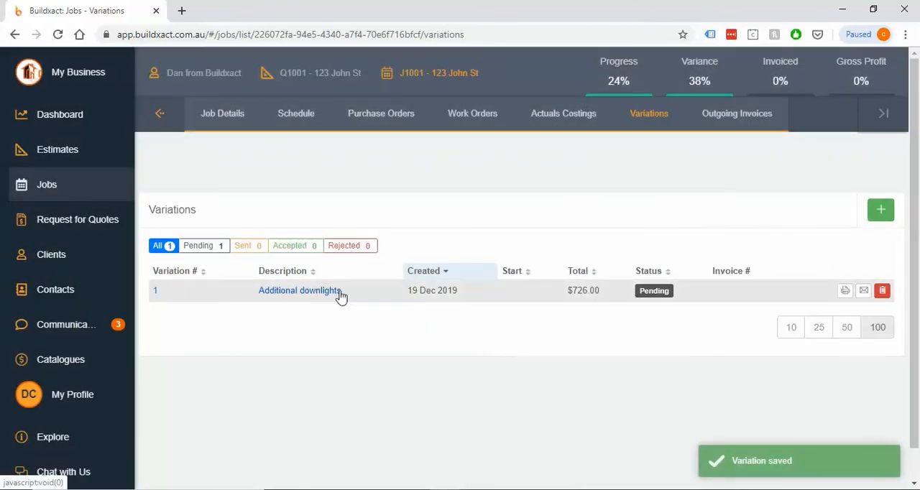
Generate the Additional downlights variation report as a PDF and open it for viewing
{"action": "left_click", "coordinate": [845, 291]}
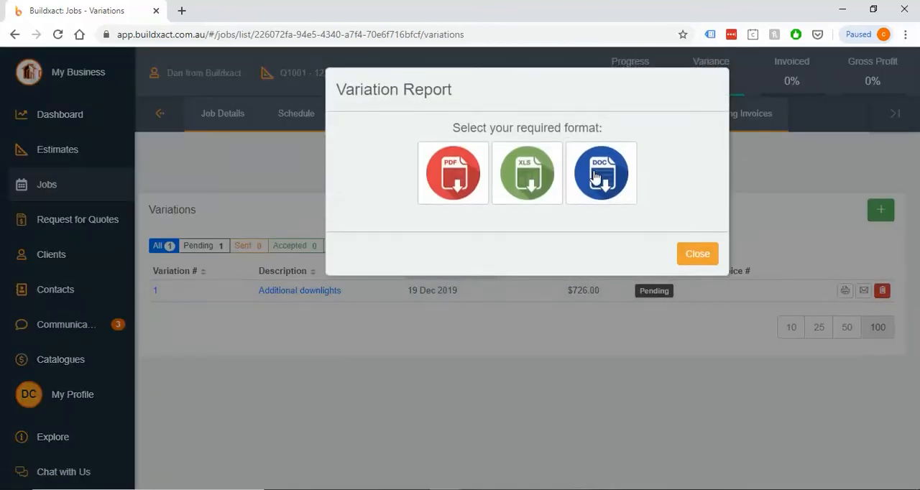
{"action": "left_click", "coordinate": [447, 167]}
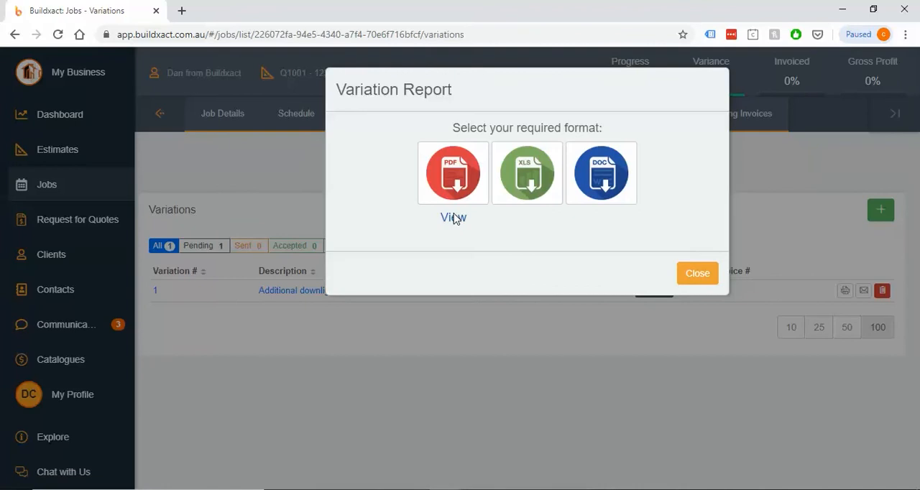
{"action": "left_click", "coordinate": [454, 218]}
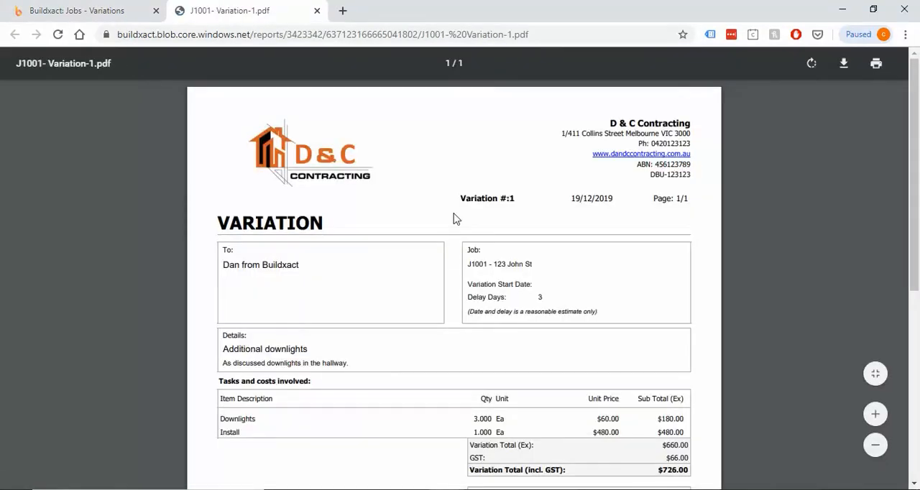
Review the variation report's job information, details, item unit prices, totals and client acceptance section
{"action": "left_click", "coordinate": [876, 415]}
{"action": "scroll", "coordinate": [550, 248], "scroll_direction": "down", "scroll_amount": 2}
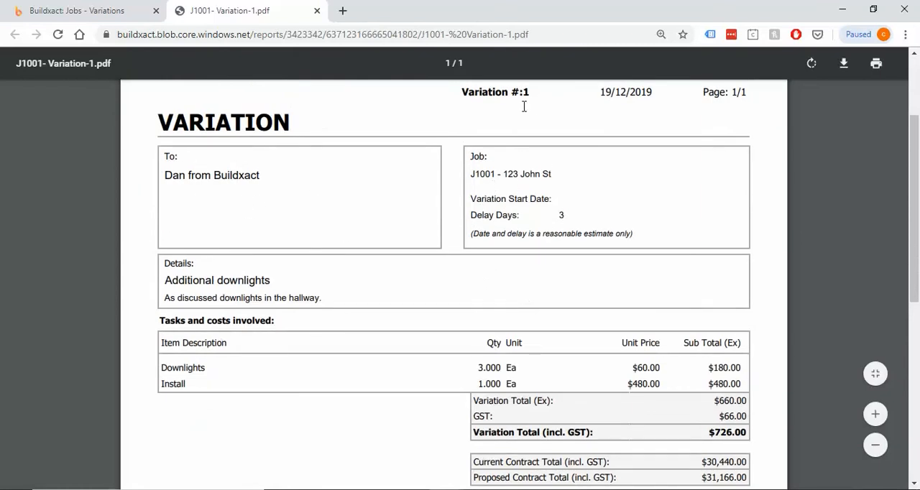
{"action": "scroll", "coordinate": [529, 144], "scroll_direction": "up", "scroll_amount": 1}
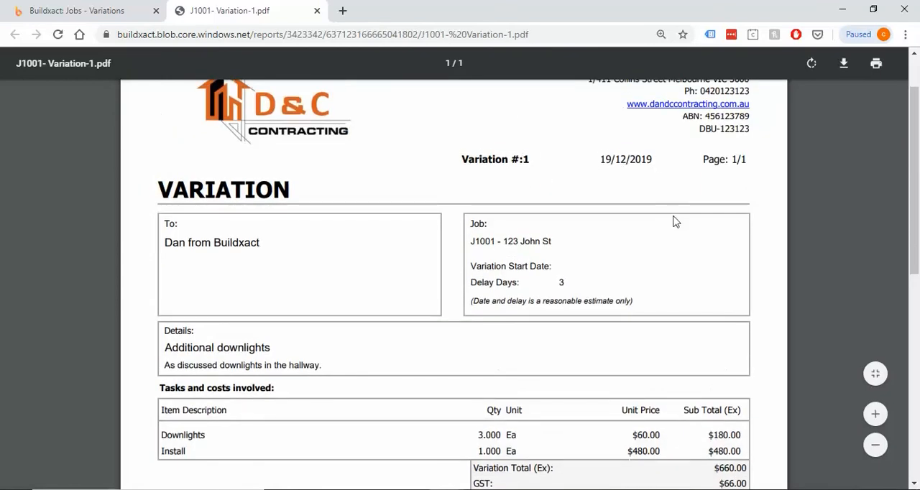
{"action": "scroll", "coordinate": [676, 223], "scroll_direction": "down", "scroll_amount": 1}
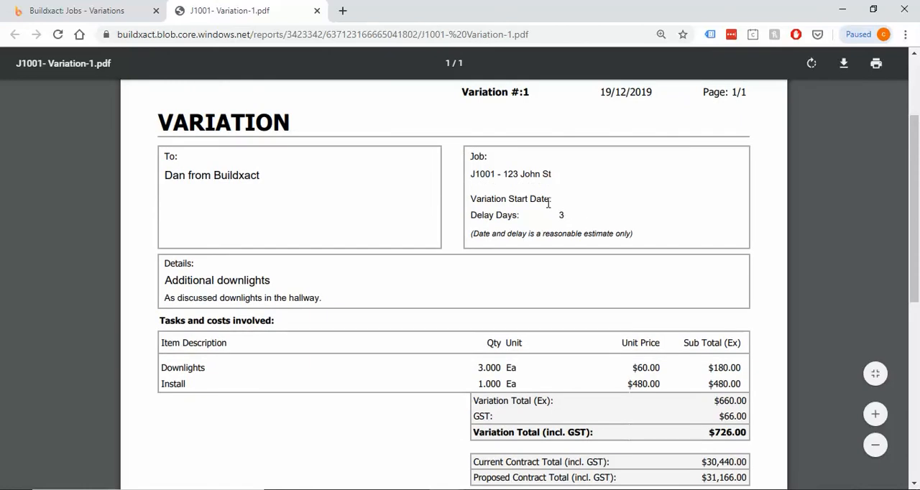
{"action": "scroll", "coordinate": [604, 230], "scroll_direction": "down", "scroll_amount": 1}
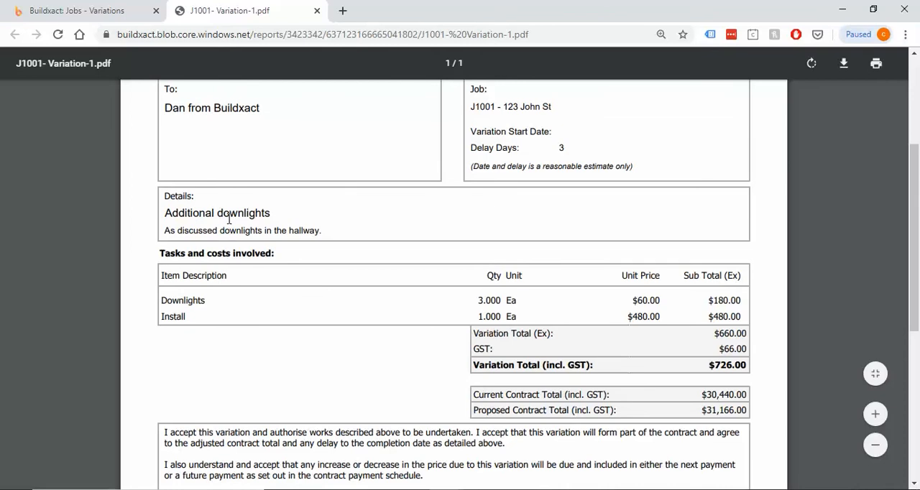
{"action": "scroll", "coordinate": [562, 264], "scroll_direction": "down", "scroll_amount": 1}
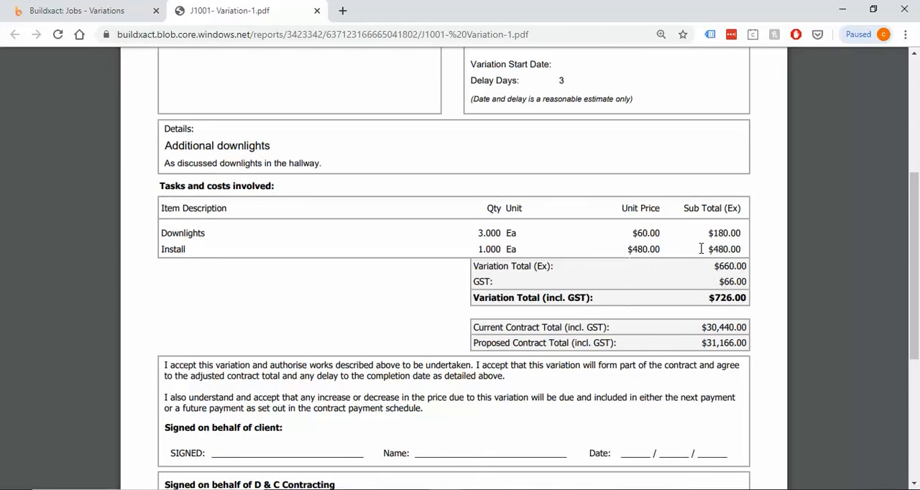
{"action": "left_click_drag", "start_coordinate": [630, 233], "coordinate": [668, 246]}
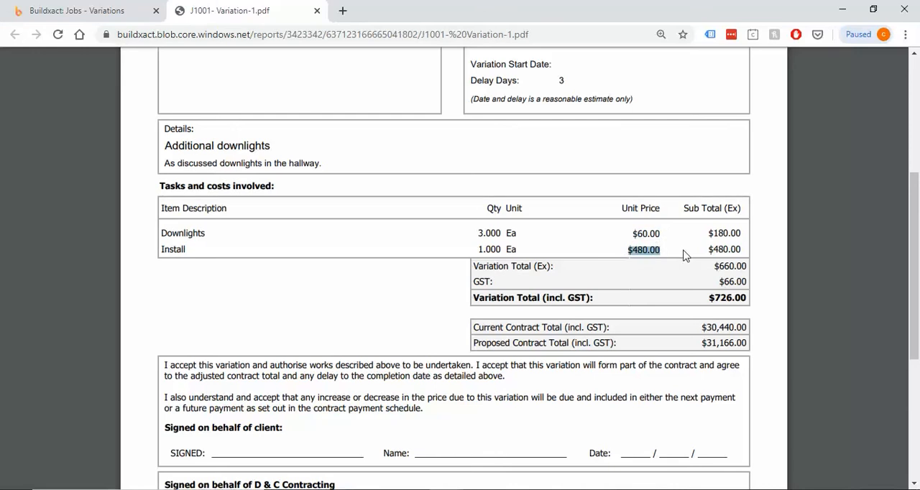
Review the variation report's item subtotals, proposed contract total and the client and builder signature sections
{"action": "left_click", "coordinate": [684, 255]}
{"action": "left_click_drag", "start_coordinate": [703, 327], "coordinate": [747, 345]}
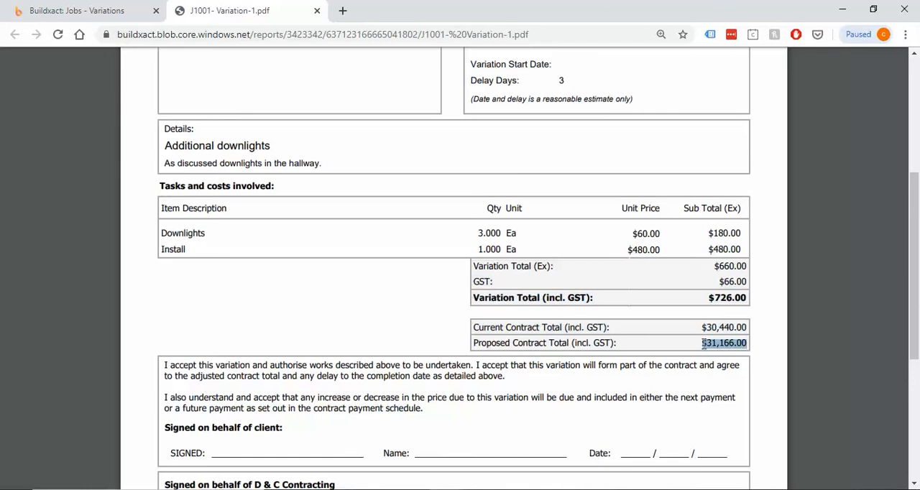
{"action": "scroll", "coordinate": [682, 349], "scroll_direction": "down", "scroll_amount": 2}
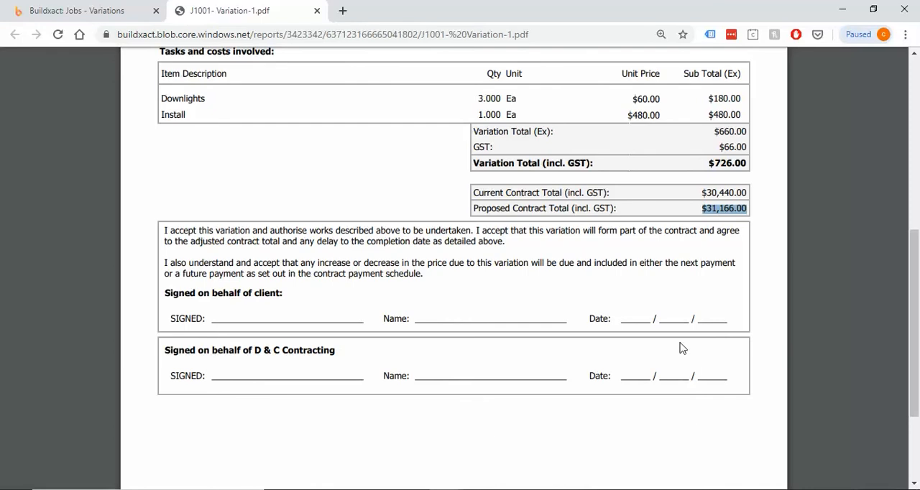
{"action": "left_click", "coordinate": [731, 209]}
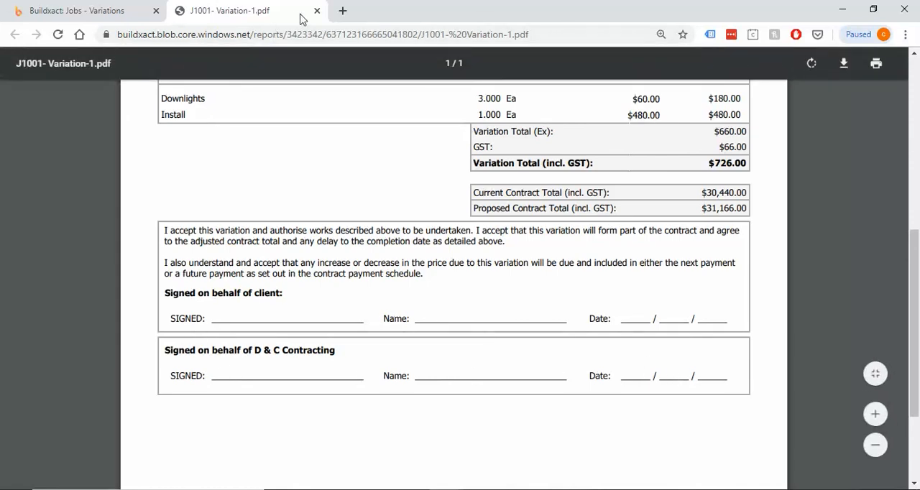
Return to the job's variations, change the Additional downlights variation's status to Accepted, and save and close it
{"action": "left_click", "coordinate": [122, 8]}
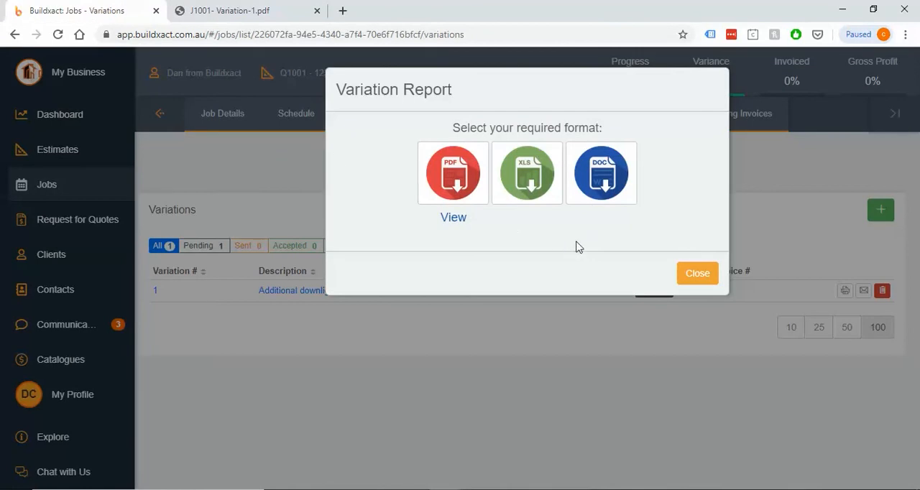
{"action": "left_click", "coordinate": [695, 280]}
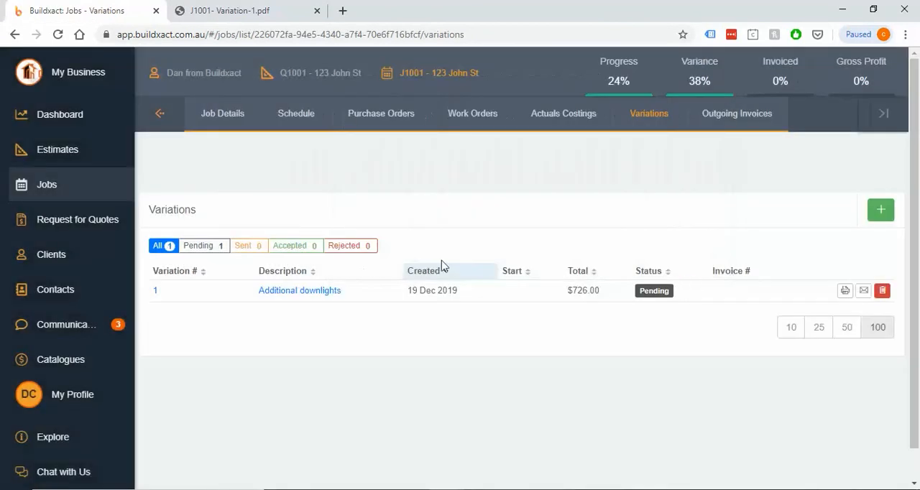
{"action": "left_click", "coordinate": [301, 294]}
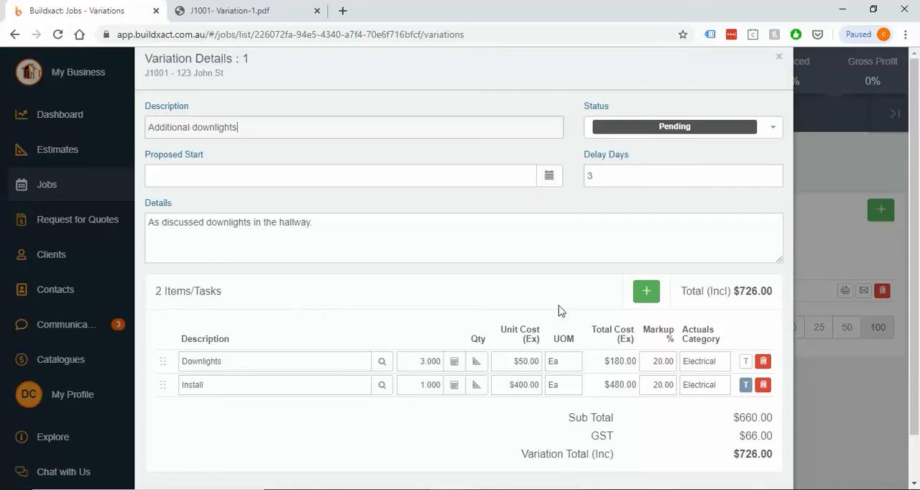
{"action": "left_click", "coordinate": [701, 128]}
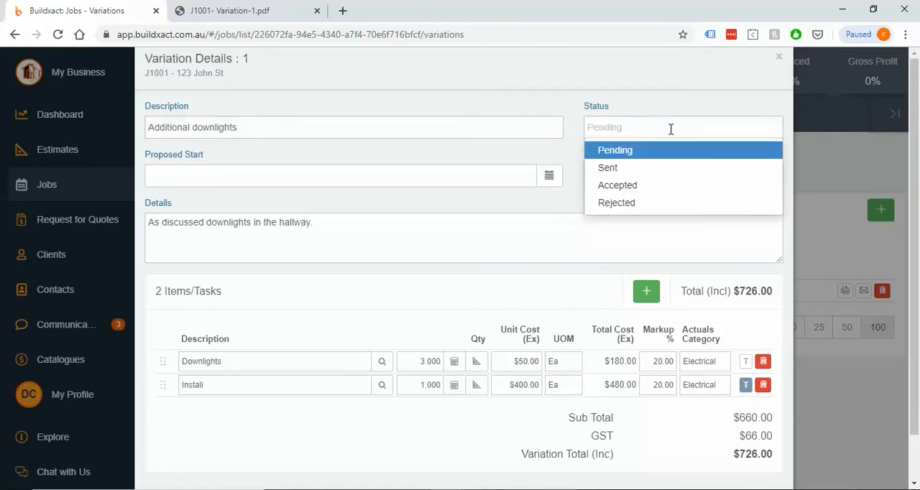
{"action": "left_click", "coordinate": [636, 189]}
{"action": "scroll", "coordinate": [649, 256], "scroll_direction": "down", "scroll_amount": 1}
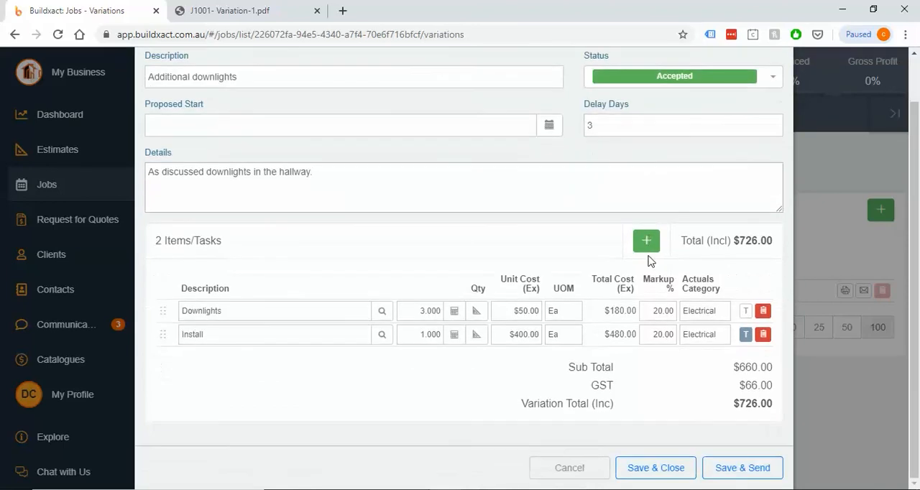
{"action": "left_click", "coordinate": [672, 471]}
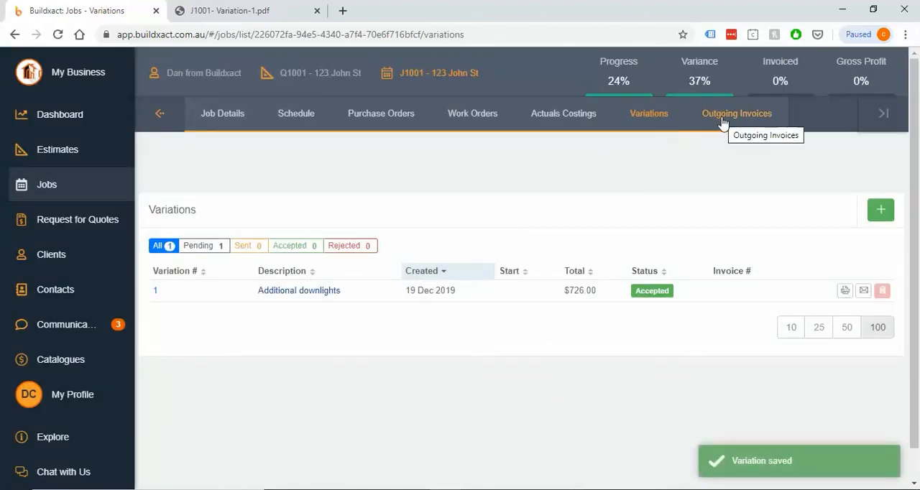
Examine the Electrical category's Downlights and Install items in the job's actual costings
{"action": "left_click", "coordinate": [563, 116]}
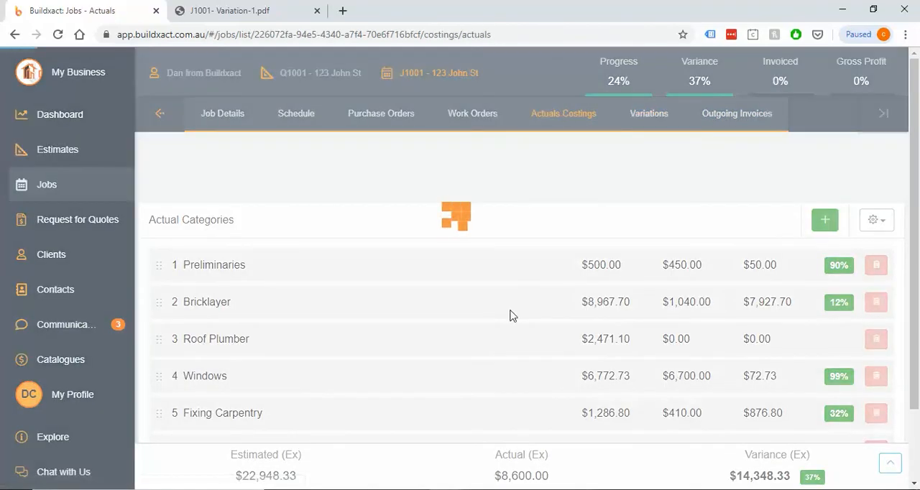
{"action": "scroll", "coordinate": [454, 325], "scroll_direction": "down", "scroll_amount": 2}
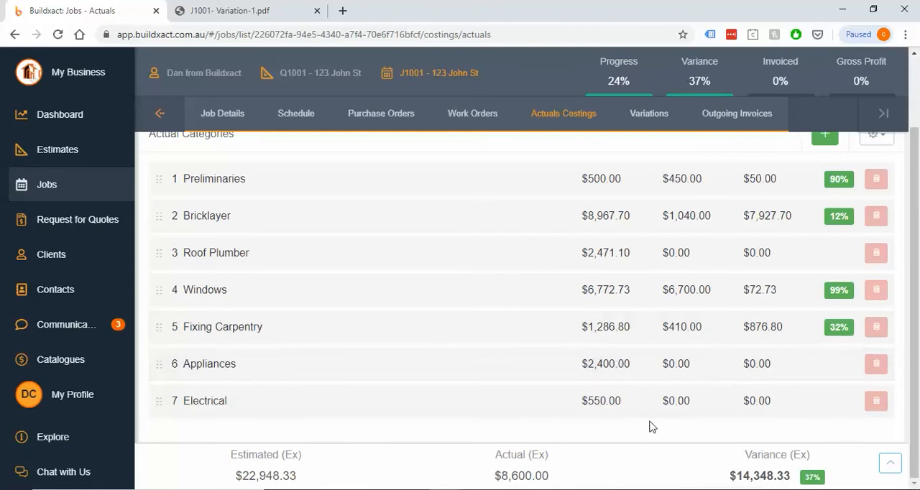
{"action": "left_click", "coordinate": [560, 403]}
{"action": "scroll", "coordinate": [558, 402], "scroll_direction": "down", "scroll_amount": 3}
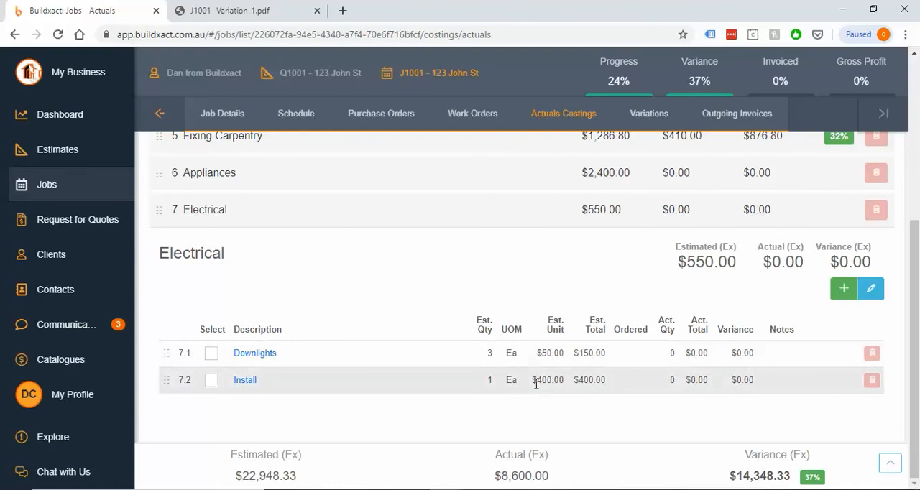
Check the breakdown of the costing totals and the variation details linked to the Downlights item
{"action": "left_click", "coordinate": [893, 469]}
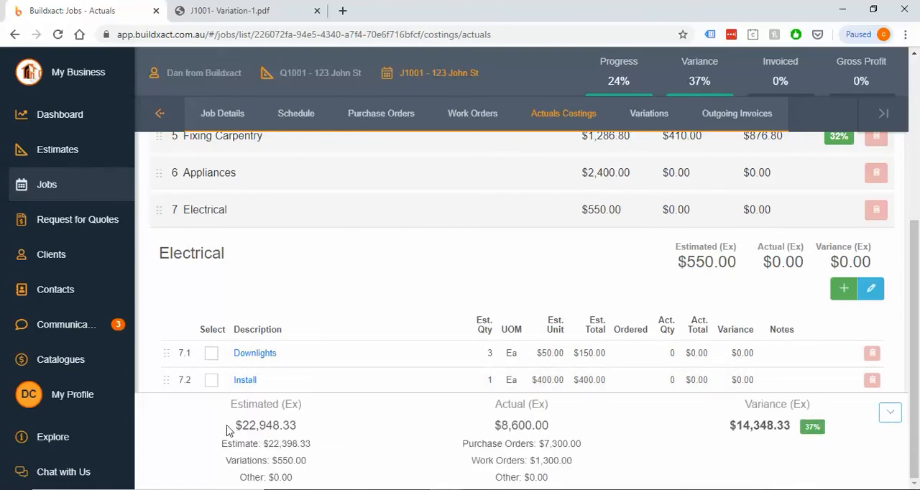
{"action": "left_click_drag", "start_coordinate": [229, 428], "coordinate": [310, 426]}
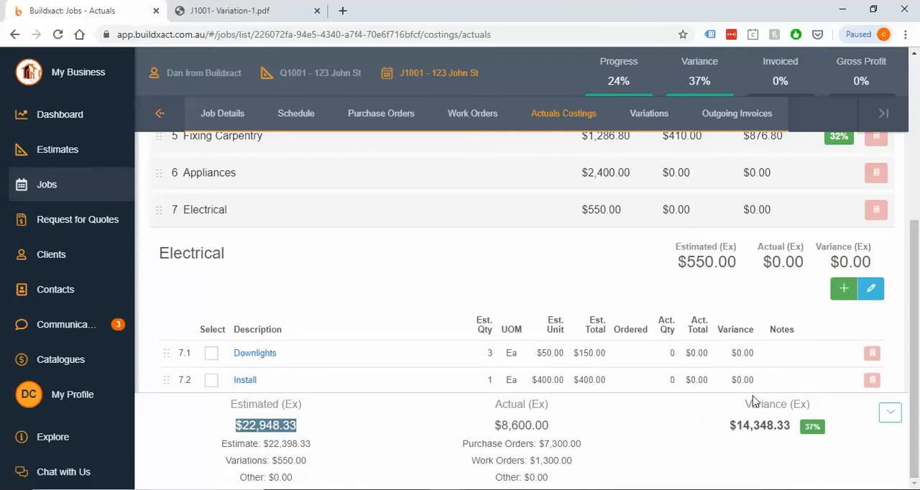
{"action": "left_click", "coordinate": [889, 413]}
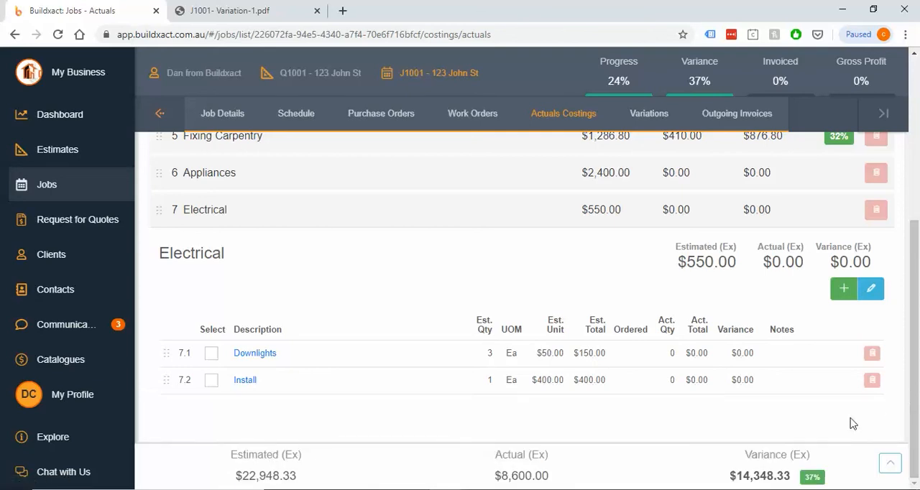
{"action": "left_click", "coordinate": [263, 355]}
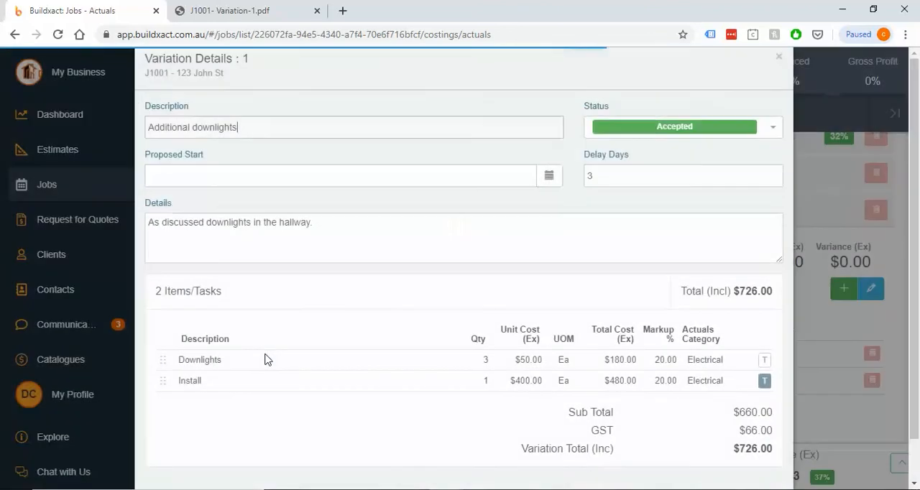
{"action": "left_click", "coordinate": [779, 59]}
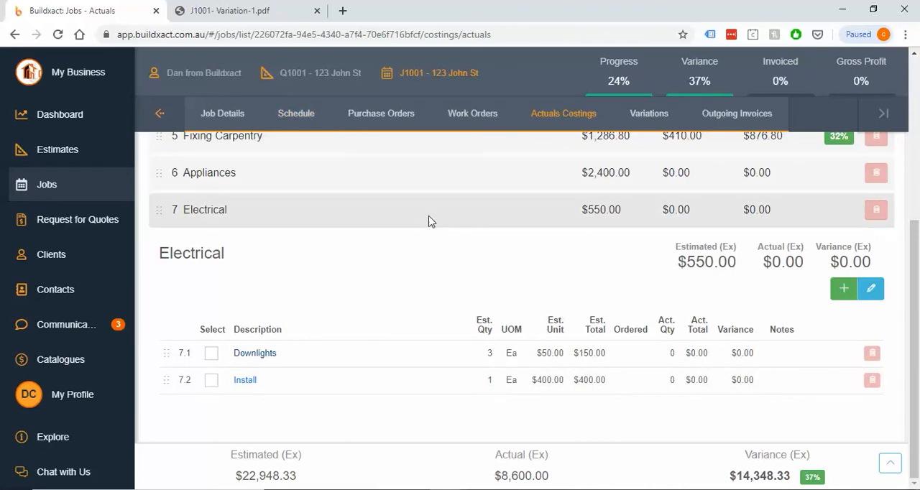
Expand the Appliances category in the actual costings and select the Cooktop Allowance item
{"action": "scroll", "coordinate": [460, 334], "scroll_direction": "up", "scroll_amount": 2}
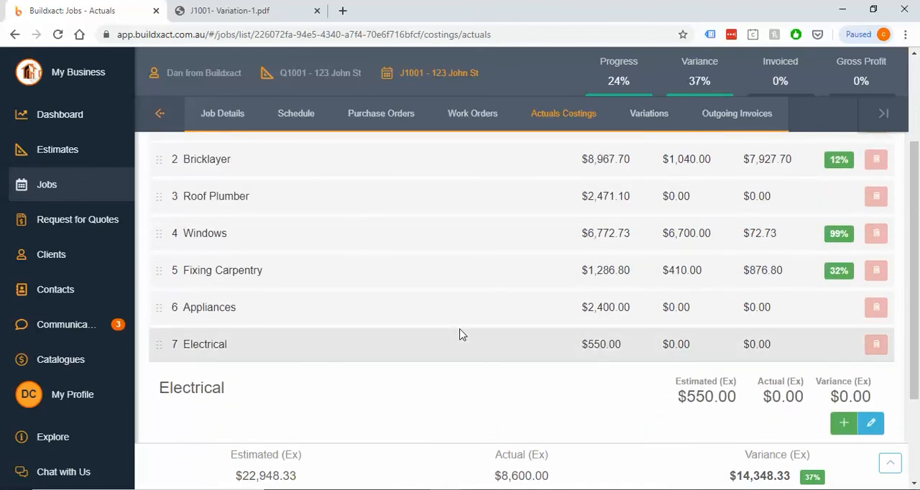
{"action": "left_click", "coordinate": [406, 319]}
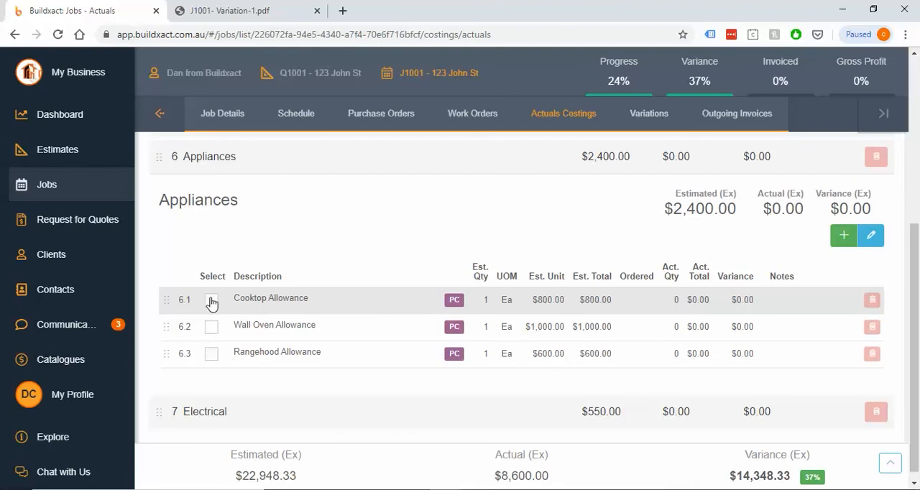
{"action": "left_click_drag", "start_coordinate": [234, 297], "coordinate": [314, 300]}
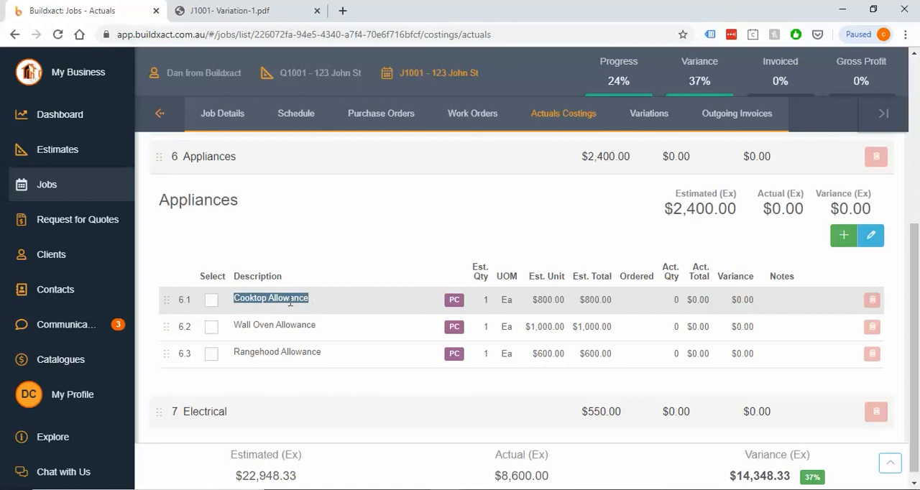
{"action": "left_click", "coordinate": [211, 302]}
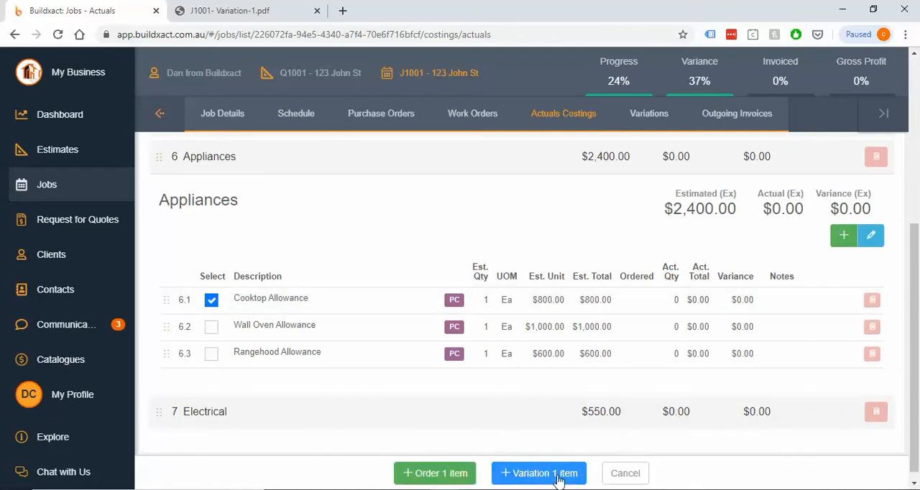
{"action": "left_click", "coordinate": [545, 473]}
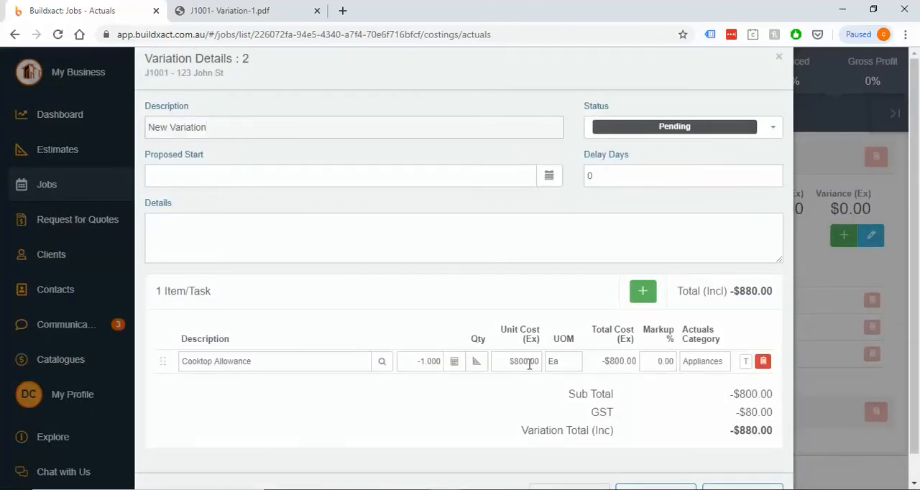
{"action": "left_click", "coordinate": [778, 58]}
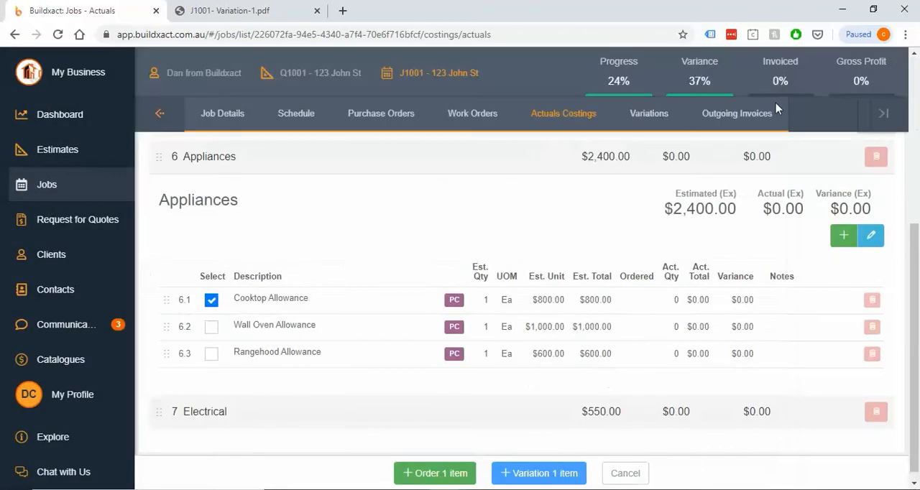
{"action": "left_click_drag", "start_coordinate": [482, 295], "coordinate": [774, 302]}
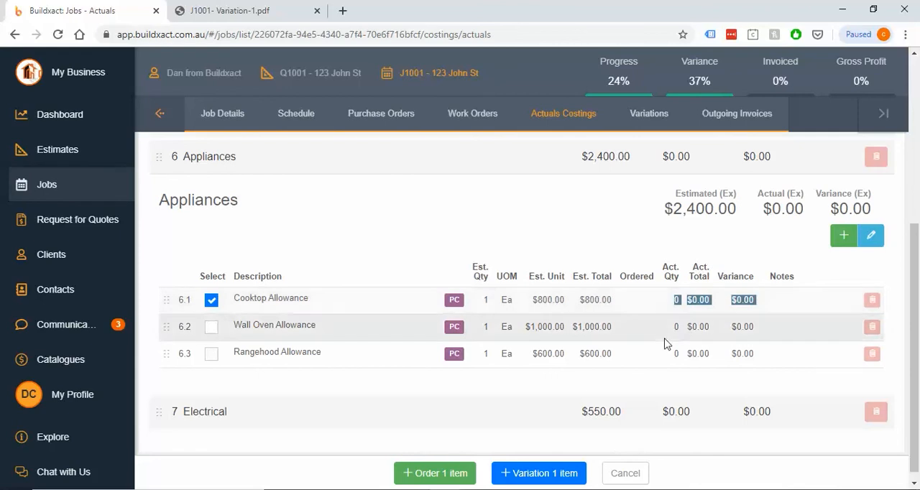
Create a variation from the selected Cooktop Allowance item with the description Cooktop and the details "Swap of cooktop"
{"action": "left_click", "coordinate": [540, 474]}
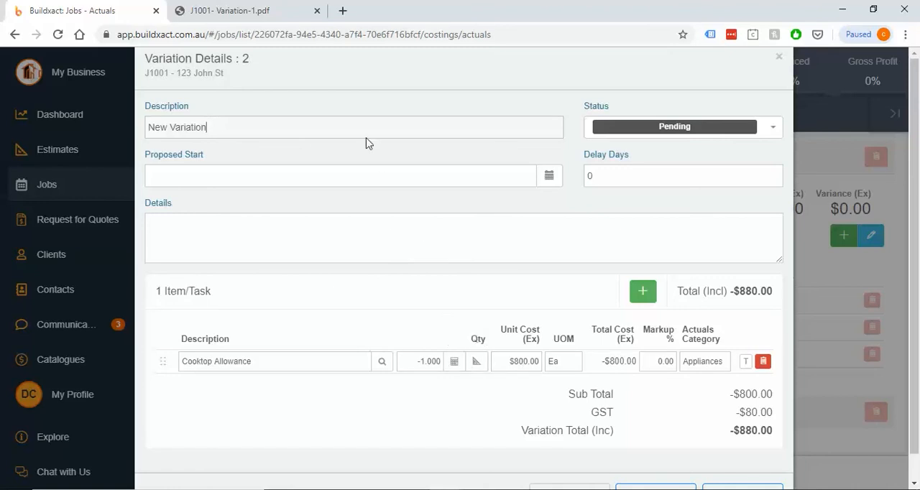
{"action": "left_click_drag", "start_coordinate": [359, 127], "coordinate": [102, 135]}
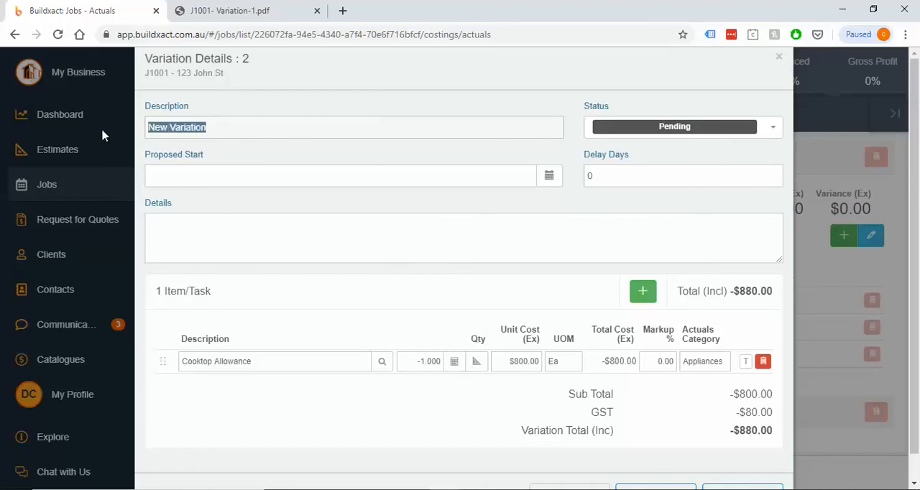
{"action": "type", "text": "C"}
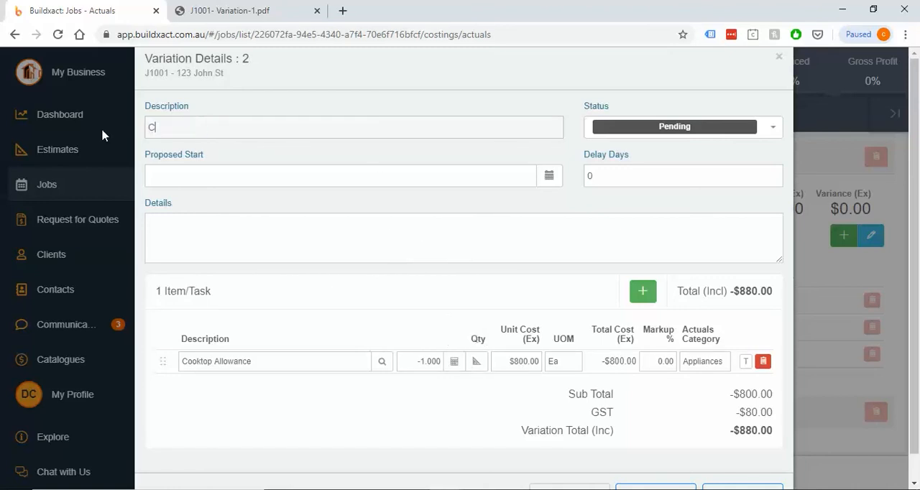
{"action": "type", "text": "ooktop"}
{"action": "left_click", "coordinate": [184, 231]}
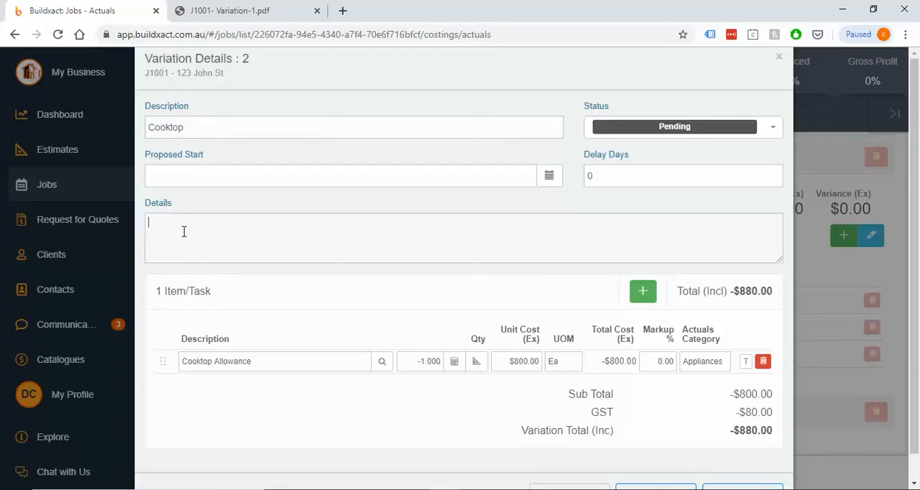
{"action": "type", "text": "Swap of cooktop"}
Add a variation item named "Selected cooktop" with a unit cost of $1,400
{"action": "left_click", "coordinate": [643, 291]}
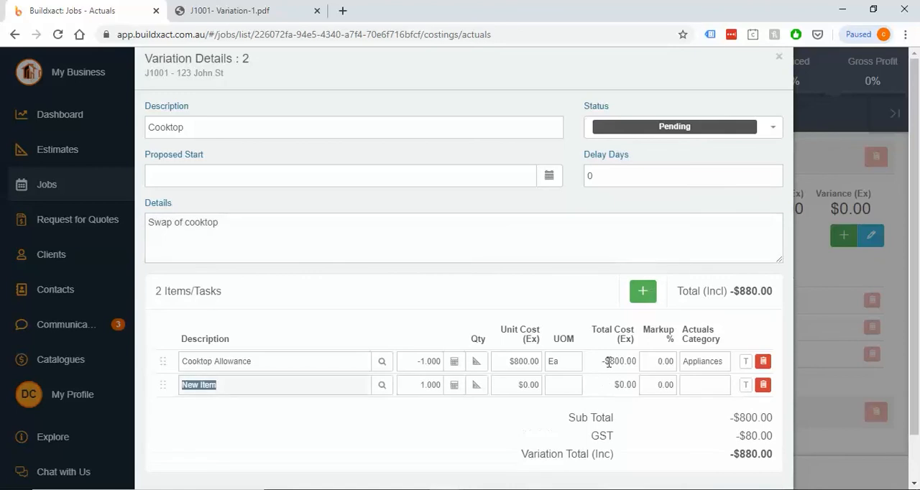
{"action": "type", "text": "Se"}
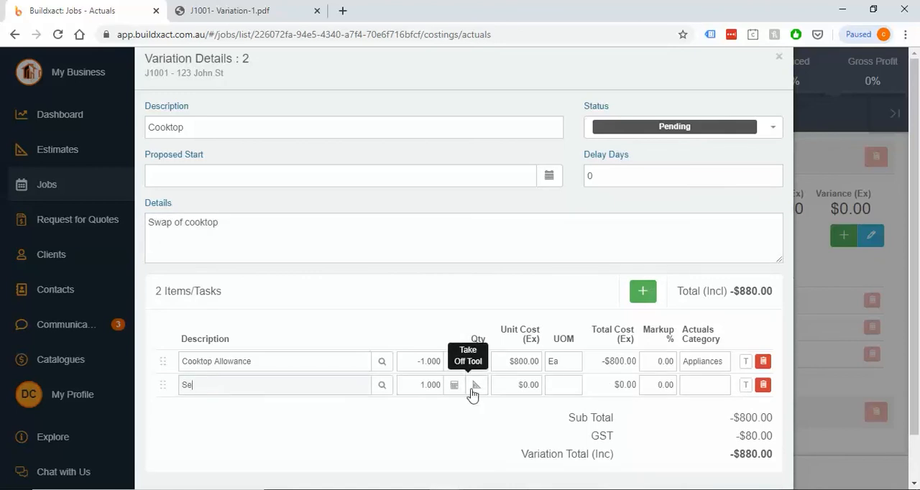
{"action": "type", "text": "lected cooktop"}
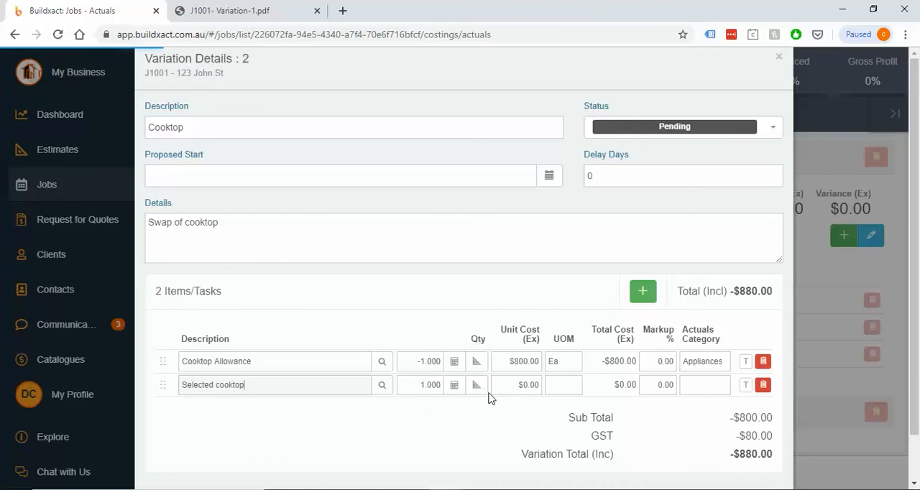
{"action": "left_click", "coordinate": [521, 386]}
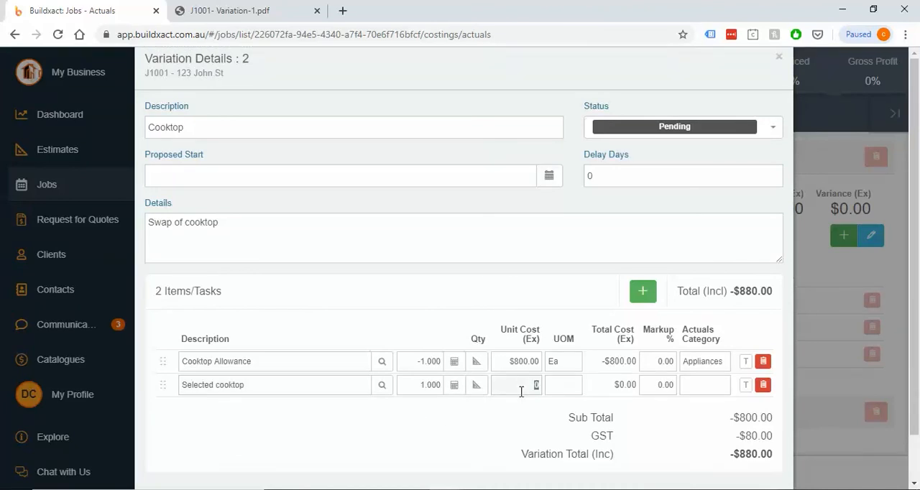
{"action": "type", "text": "142"}
{"action": "key", "text": "Tab"}
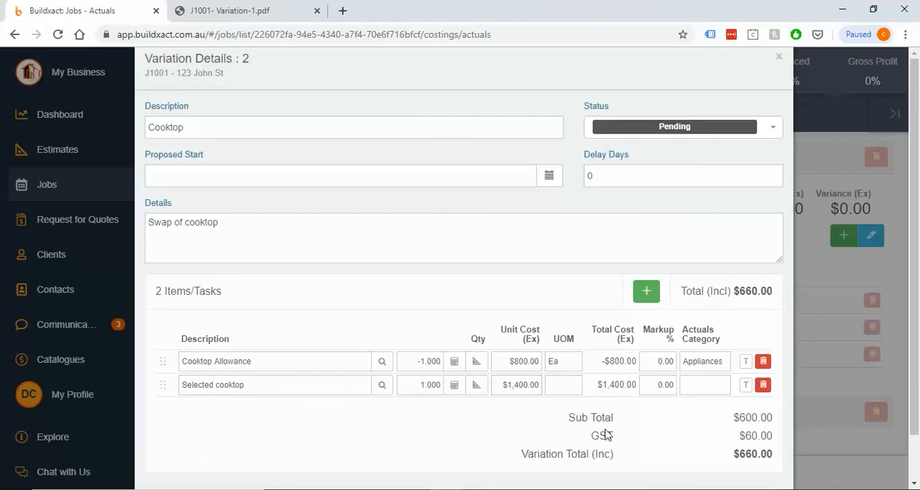
Set the Selected cooktop item's unit of measure to Ea and its actuals category to Appliances
{"action": "left_click", "coordinate": [566, 384]}
{"action": "type", "text": "Ea"}
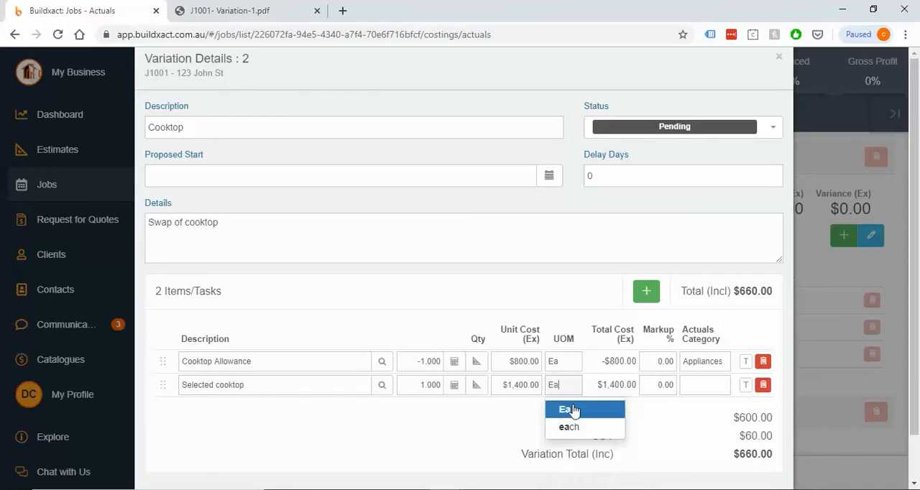
{"action": "left_click", "coordinate": [571, 410]}
{"action": "left_click", "coordinate": [687, 387]}
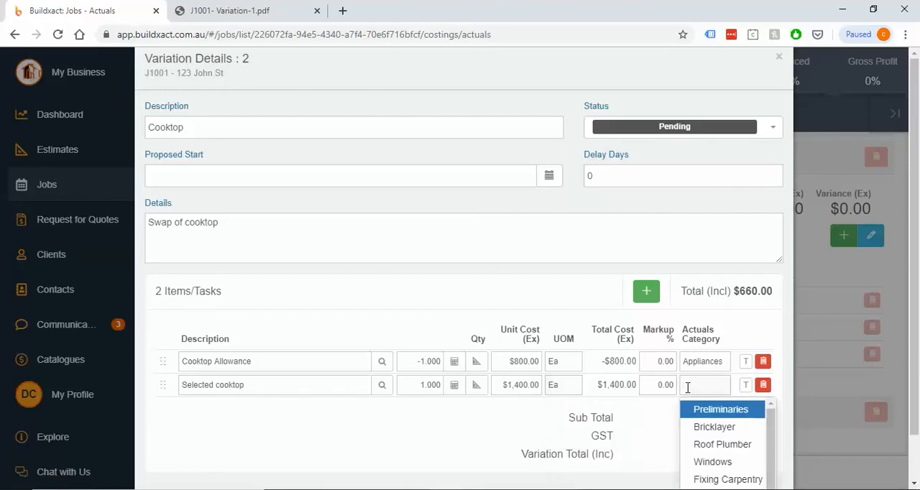
{"action": "type", "text": "App"}
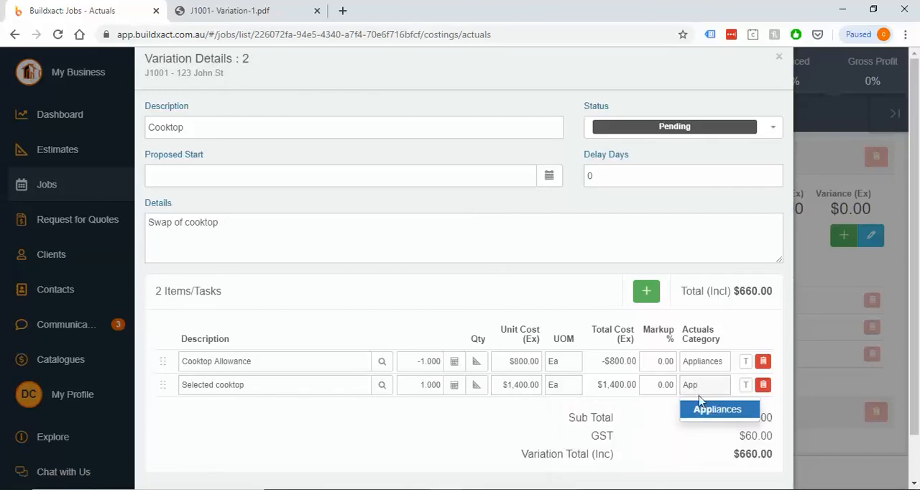
{"action": "left_click", "coordinate": [707, 416]}
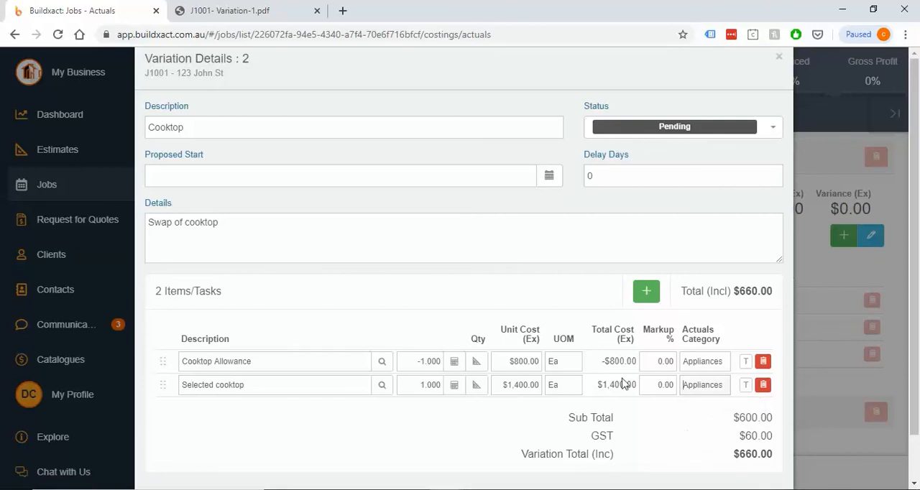
Set the markup to 20% on both the Selected cooktop and Cooktop Allowance items
{"action": "left_click", "coordinate": [659, 362]}
{"action": "left_click", "coordinate": [656, 390]}
{"action": "left_click", "coordinate": [661, 417]}
{"action": "left_click", "coordinate": [649, 387]}
{"action": "double_click", "coordinate": [648, 385]}
{"action": "type", "text": "20"}
{"action": "left_click", "coordinate": [654, 421]}
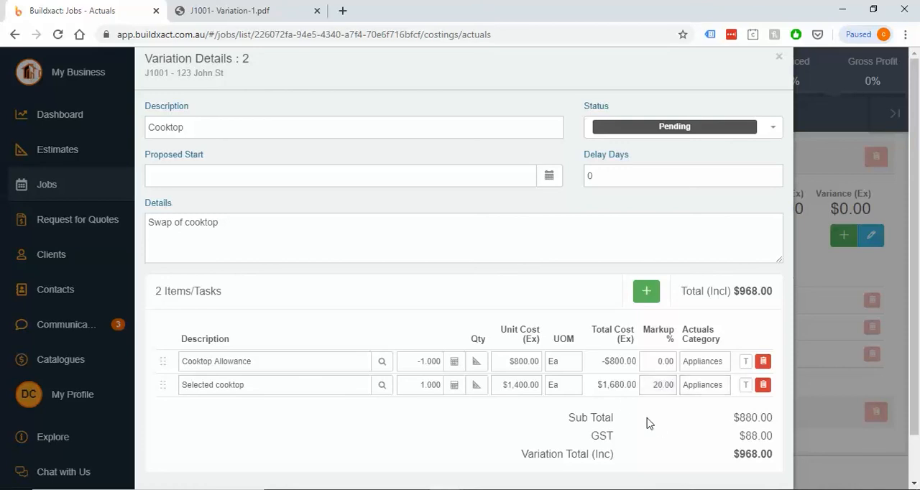
{"action": "double_click", "coordinate": [654, 360]}
{"action": "type", "text": "20"}
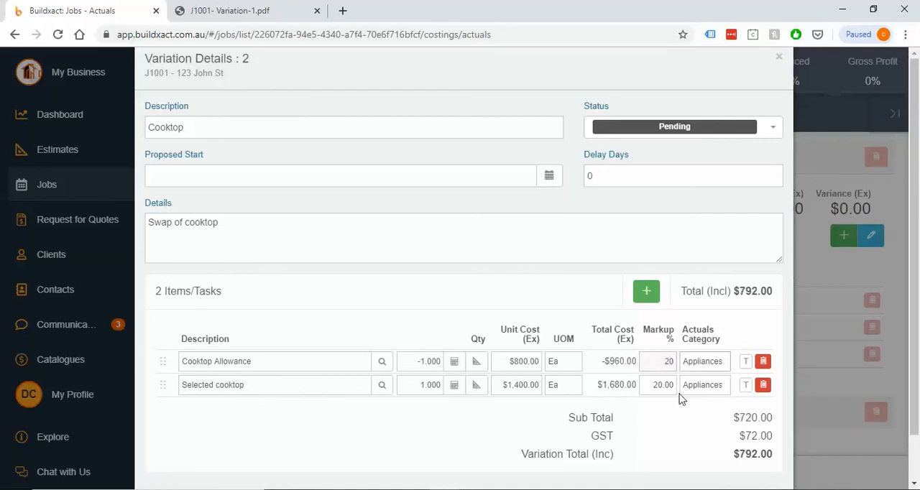
{"action": "left_click", "coordinate": [680, 429]}
{"action": "left_click_drag", "start_coordinate": [600, 363], "coordinate": [661, 391]}
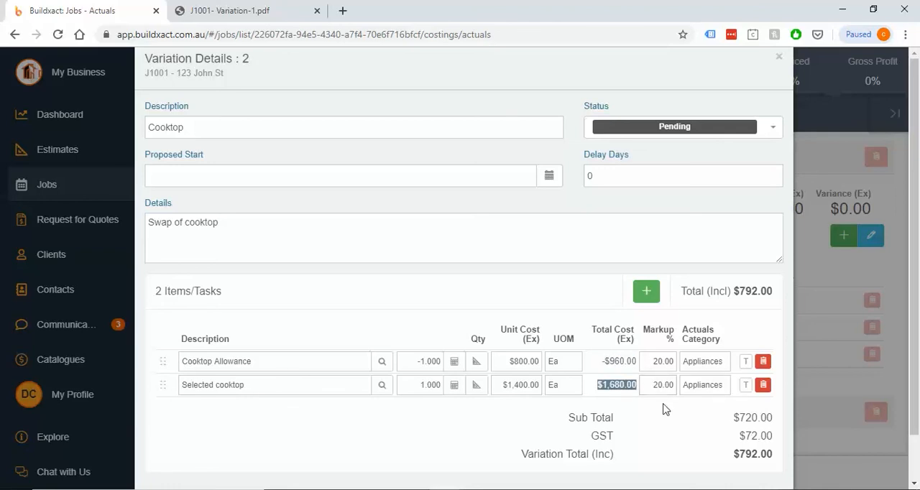
Reset the markup to 0% on both the Cooktop Allowance and Selected cooktop items
{"action": "left_click", "coordinate": [651, 362]}
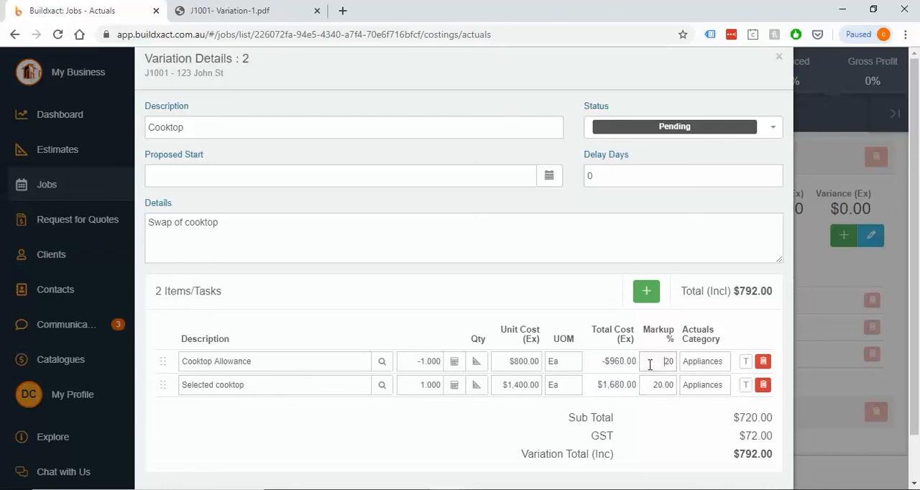
{"action": "key", "text": "Delete"}
{"action": "key", "text": "Delete"}
{"action": "type", "text": "0"}
{"action": "left_click", "coordinate": [666, 387]}
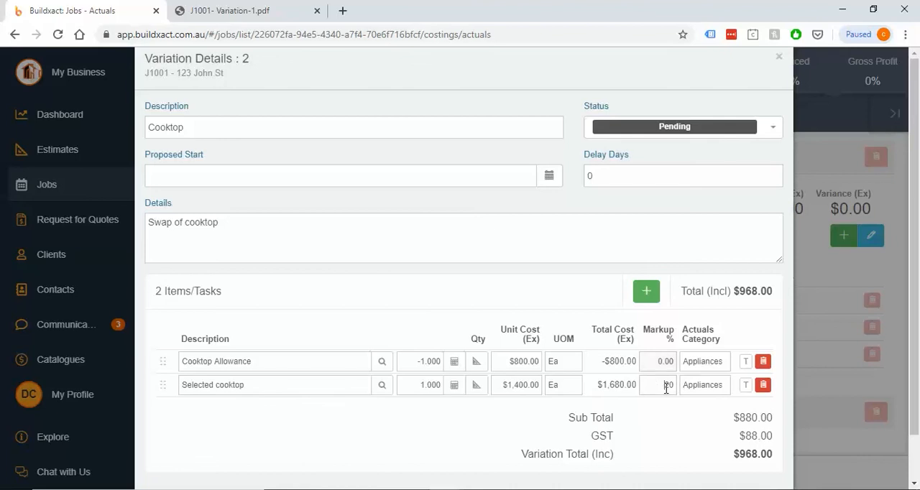
{"action": "double_click", "coordinate": [666, 388]}
{"action": "type", "text": "00"}
Review the Cooktop variation's total, set its status to Accepted, and save and close it
{"action": "scroll", "coordinate": [747, 422], "scroll_direction": "down", "scroll_amount": 1}
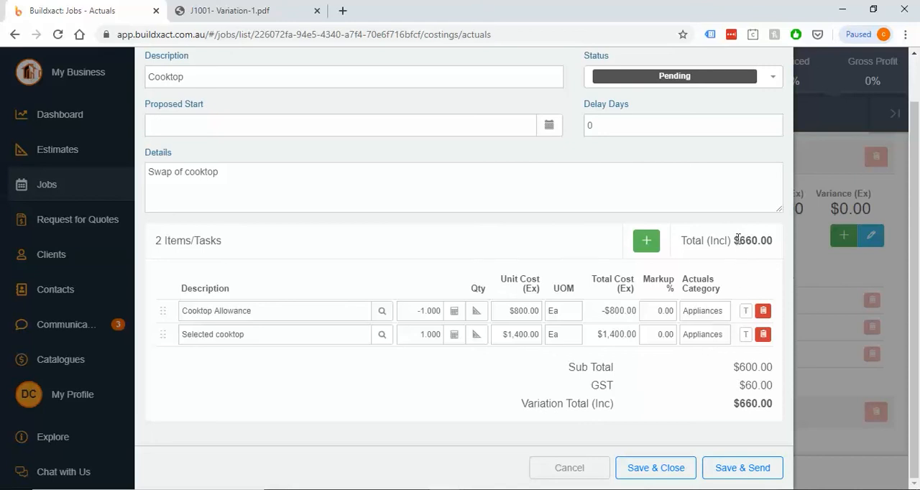
{"action": "left_click_drag", "start_coordinate": [738, 240], "coordinate": [780, 238]}
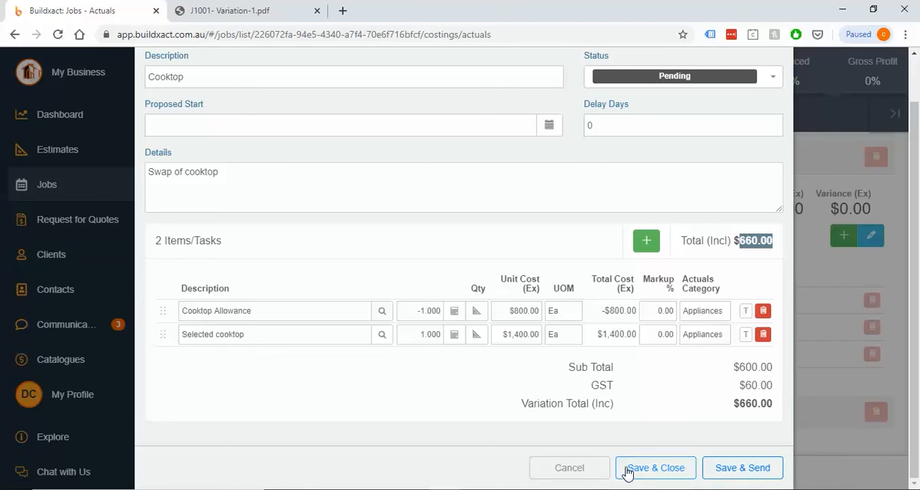
{"action": "left_click", "coordinate": [694, 78]}
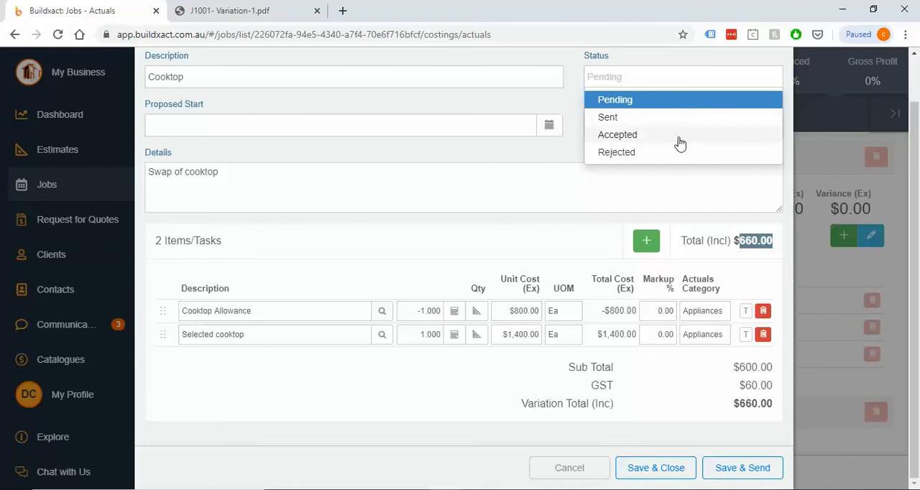
{"action": "left_click", "coordinate": [679, 136]}
{"action": "left_click", "coordinate": [669, 469]}
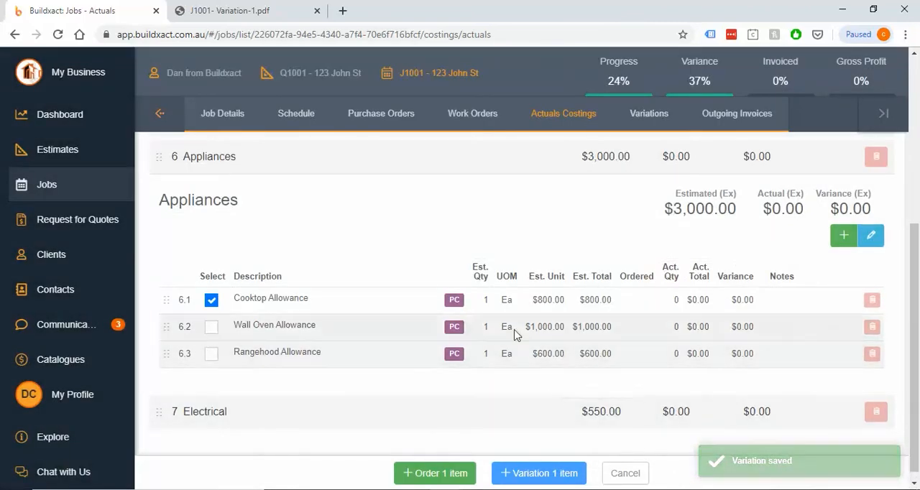
Reload the actual costings and move the -1 quantity Cooktop Allowance item directly below the original Cooktop Allowance in Appliances
{"action": "scroll", "coordinate": [378, 289], "scroll_direction": "up", "scroll_amount": 1}
{"action": "left_click", "coordinate": [492, 116]}
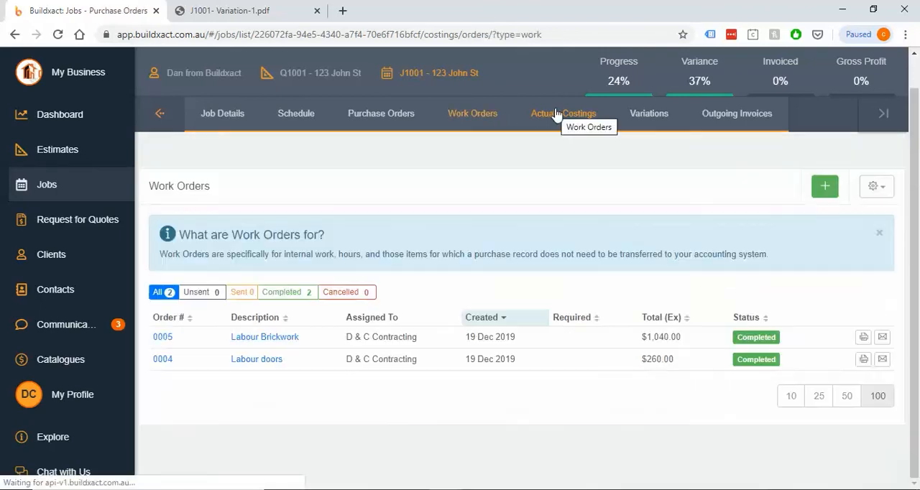
{"action": "left_click", "coordinate": [558, 116]}
{"action": "scroll", "coordinate": [513, 297], "scroll_direction": "down", "scroll_amount": 1}
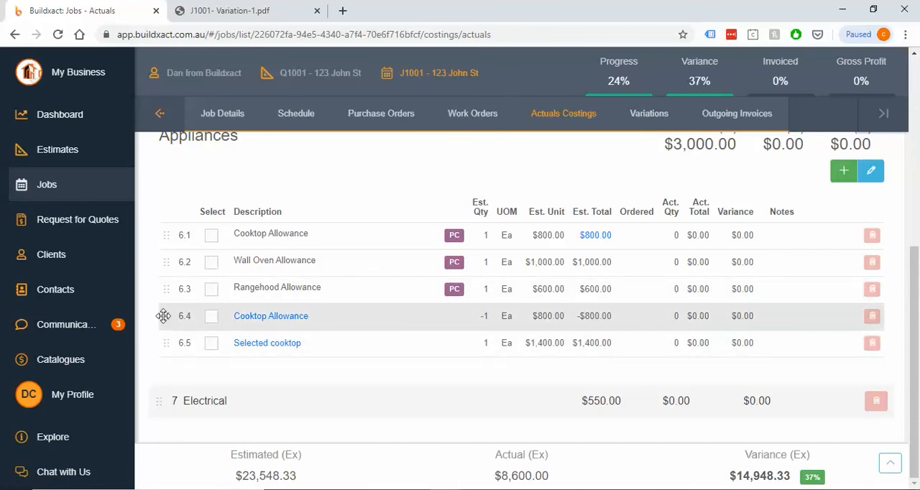
{"action": "left_click_drag", "start_coordinate": [167, 306], "coordinate": [180, 261]}
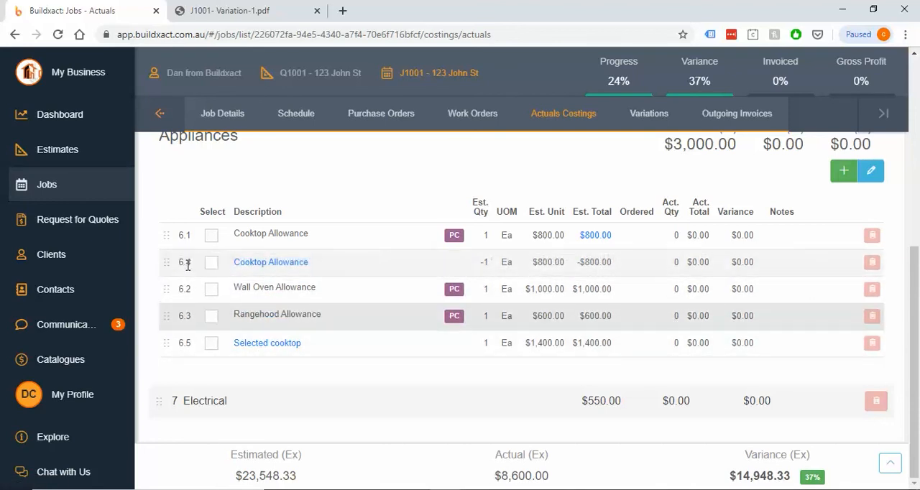